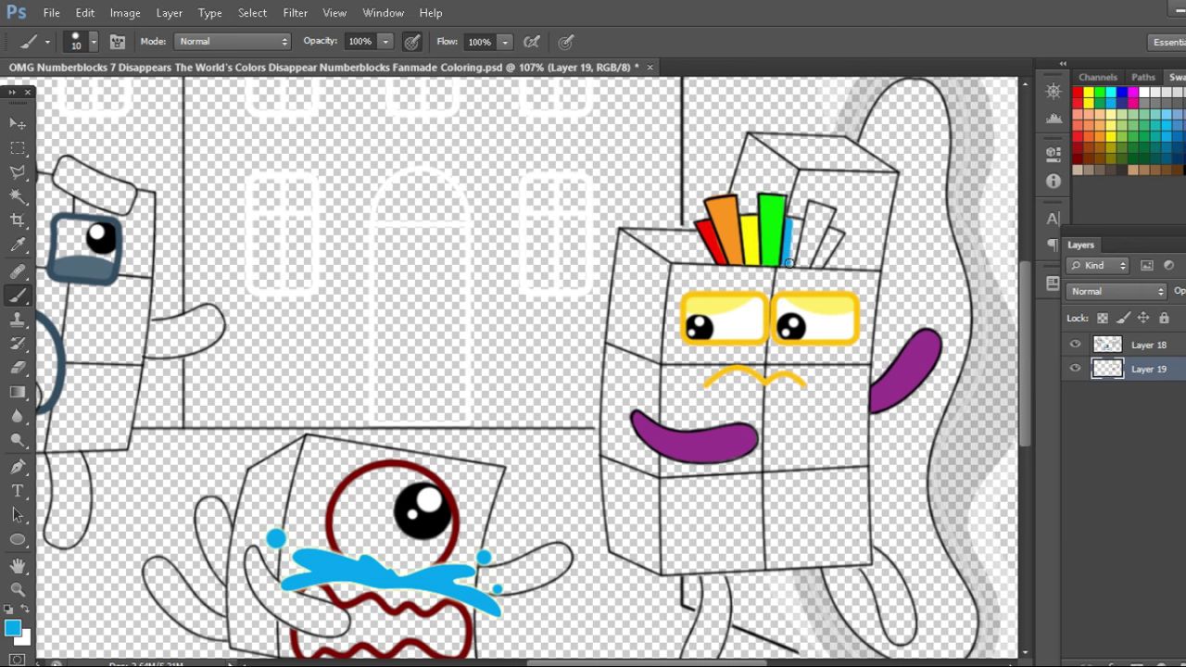
# Fill the two rightmost head spikes of the seven-block character, one purple and the outermost one magenta
pyautogui.click(14, 629)
pyautogui.click(541, 189)
pyautogui.click(742, 158)
pyautogui.click(812, 204)
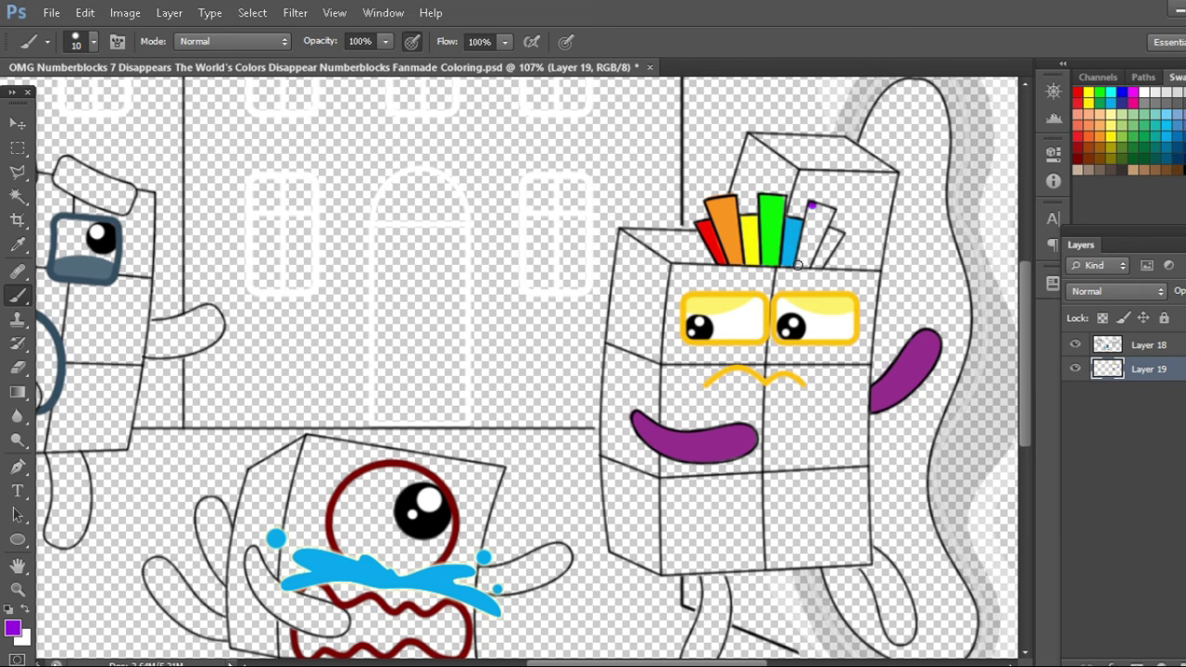
pyautogui.press(']')
pyautogui.moveTo(831, 212); pyautogui.dragTo(798, 240)
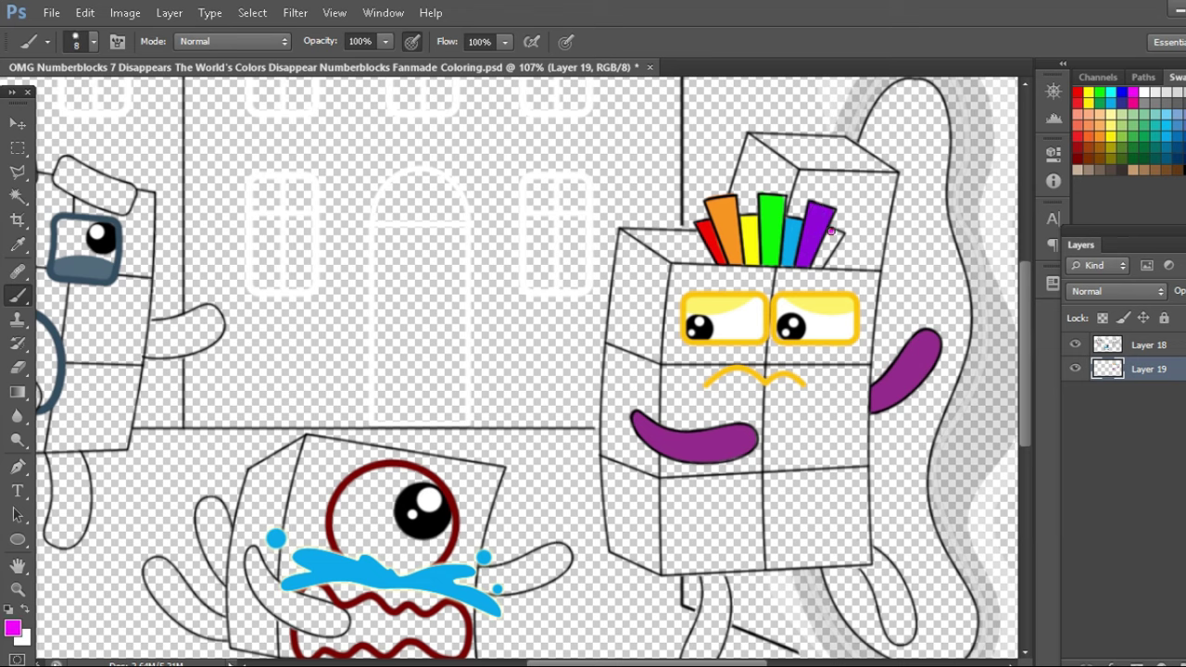
# On a new layer below, paint the front and side faces of the character's lower-left block red
pyautogui.click(1077, 93)
pyautogui.hotkey('ctrl', 'shift', 'alt', 'n')
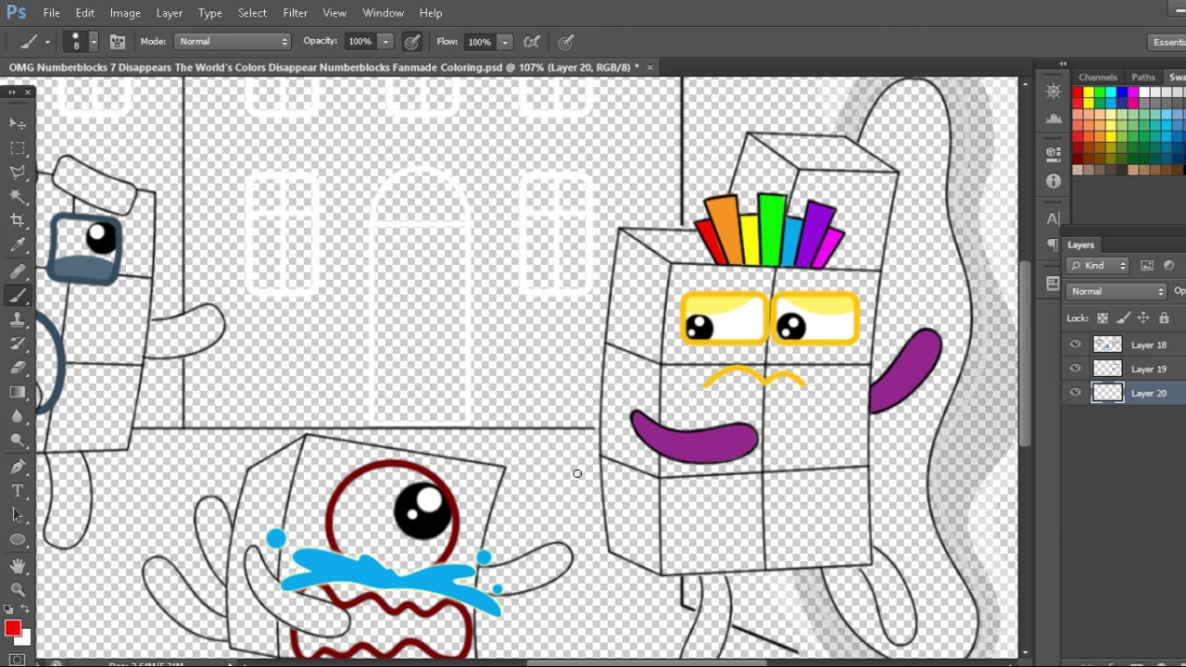
pyautogui.moveTo(758, 474)
pyautogui.mouseDown()
pyautogui.moveTo(762, 567)
pyautogui.moveTo(612, 508)
pyautogui.mouseUp()
pyautogui.press(']')
pyautogui.press(']')
pyautogui.press(']')
pyautogui.press(']')
pyautogui.press(']')
pyautogui.press(']')
pyautogui.press(']')
pyautogui.moveTo(607, 460)
pyautogui.mouseDown()
pyautogui.moveTo(653, 559)
pyautogui.moveTo(754, 559)
pyautogui.moveTo(748, 485)
pyautogui.moveTo(620, 477)
pyautogui.moveTo(645, 507)
pyautogui.moveTo(716, 524)
pyautogui.mouseUp()
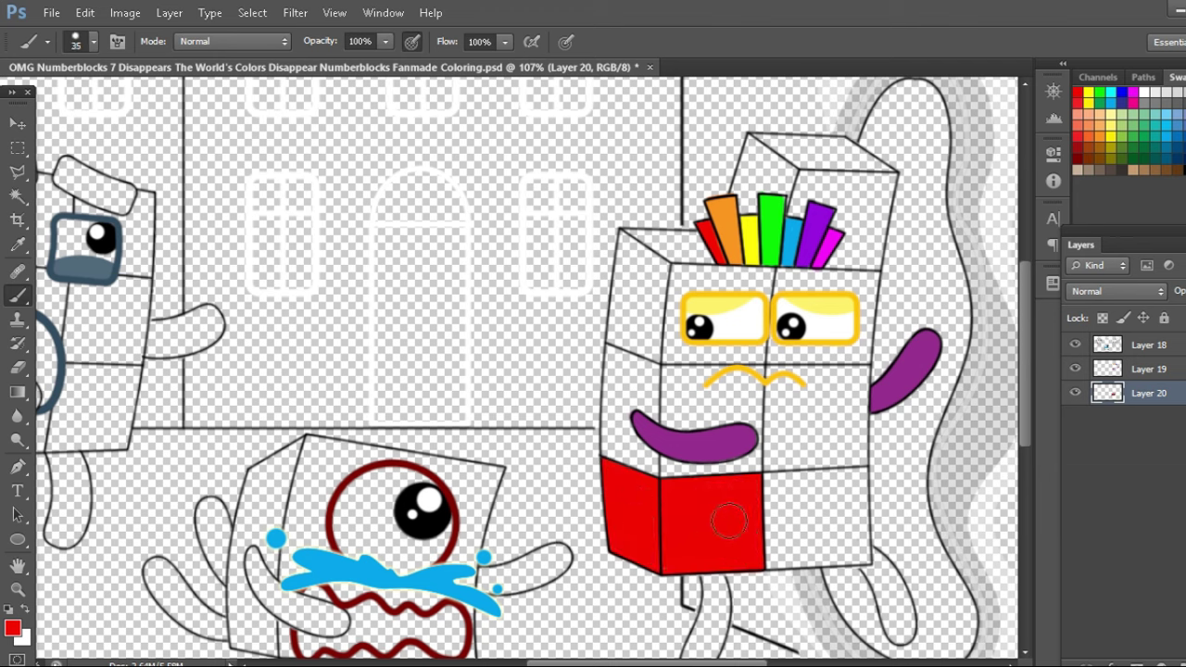
# Paint the character's lower-right block orange
pyautogui.moveTo(772, 568)
pyautogui.mouseDown()
pyautogui.moveTo(862, 471)
pyautogui.moveTo(771, 480)
pyautogui.moveTo(842, 548)
pyautogui.moveTo(832, 504)
pyautogui.mouseUp()
pyautogui.press(']')
pyautogui.press(']')
pyautogui.press(']')
pyautogui.press(']')
pyautogui.press(']')
# On a new layer, fill the middle-right block with green
pyautogui.hotkey('ctrl', 'shift', 'alt', 'n')
pyautogui.moveTo(777, 472); pyautogui.dragTo(776, 387)
pyautogui.press('[')
pyautogui.press('[')
pyautogui.press('[')
pyautogui.moveTo(864, 369); pyautogui.dragTo(862, 471)
pyautogui.press(']')
pyautogui.press(']')
pyautogui.press(']')
pyautogui.press(']')
pyautogui.press(']')
pyautogui.moveTo(797, 382)
pyautogui.mouseDown()
pyautogui.moveTo(804, 462)
pyautogui.moveTo(845, 466)
pyautogui.mouseUp()
# Paint the front and side faces of the middle-left block yellow around the purple arm
pyautogui.press('[')
pyautogui.moveTo(621, 452)
pyautogui.mouseDown()
pyautogui.moveTo(620, 368)
pyautogui.moveTo(759, 425)
pyautogui.mouseUp()
pyautogui.press(']')
pyautogui.moveTo(756, 475)
pyautogui.mouseDown()
pyautogui.moveTo(744, 384)
pyautogui.moveTo(732, 468)
pyautogui.moveTo(682, 396)
pyautogui.moveTo(660, 385)
pyautogui.moveTo(646, 464)
pyautogui.mouseUp()
# Create a new layer at the bottom of the stack and paint the upper-left block light blue
pyautogui.hotkey('ctrl', 'shift', 'alt', 'n')
pyautogui.hotkey('ctrl', '[')
pyautogui.click(1111, 104)
pyautogui.press(']')
pyautogui.moveTo(621, 315)
pyautogui.mouseDown()
pyautogui.moveTo(625, 233)
pyautogui.moveTo(699, 237)
pyautogui.moveTo(640, 252)
pyautogui.moveTo(667, 363)
pyautogui.moveTo(760, 268)
pyautogui.moveTo(720, 380)
pyautogui.mouseUp()
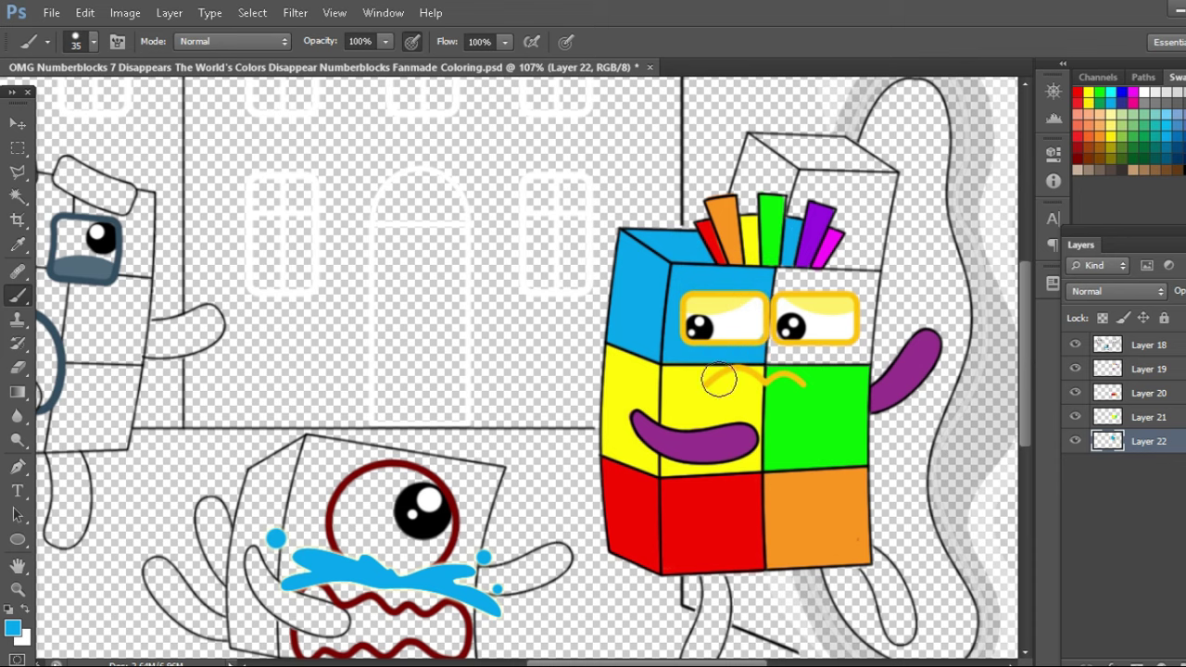
# Fill the upper-right block with purple and the single block on top with magenta
pyautogui.press('[')
pyautogui.keyDown('alt'); pyautogui.click(816, 222); pyautogui.keyUp('alt')
pyautogui.moveTo(769, 269)
pyautogui.mouseDown()
pyautogui.moveTo(780, 375)
pyautogui.moveTo(819, 289)
pyautogui.moveTo(852, 358)
pyautogui.moveTo(859, 274)
pyautogui.moveTo(872, 295)
pyautogui.moveTo(822, 312)
pyautogui.moveTo(1032, 145)
pyautogui.moveTo(871, 259)
pyautogui.moveTo(884, 178)
pyautogui.moveTo(841, 146)
pyautogui.moveTo(743, 180)
pyautogui.moveTo(853, 228)
pyautogui.mouseUp()
pyautogui.press(']')
pyautogui.press(']')
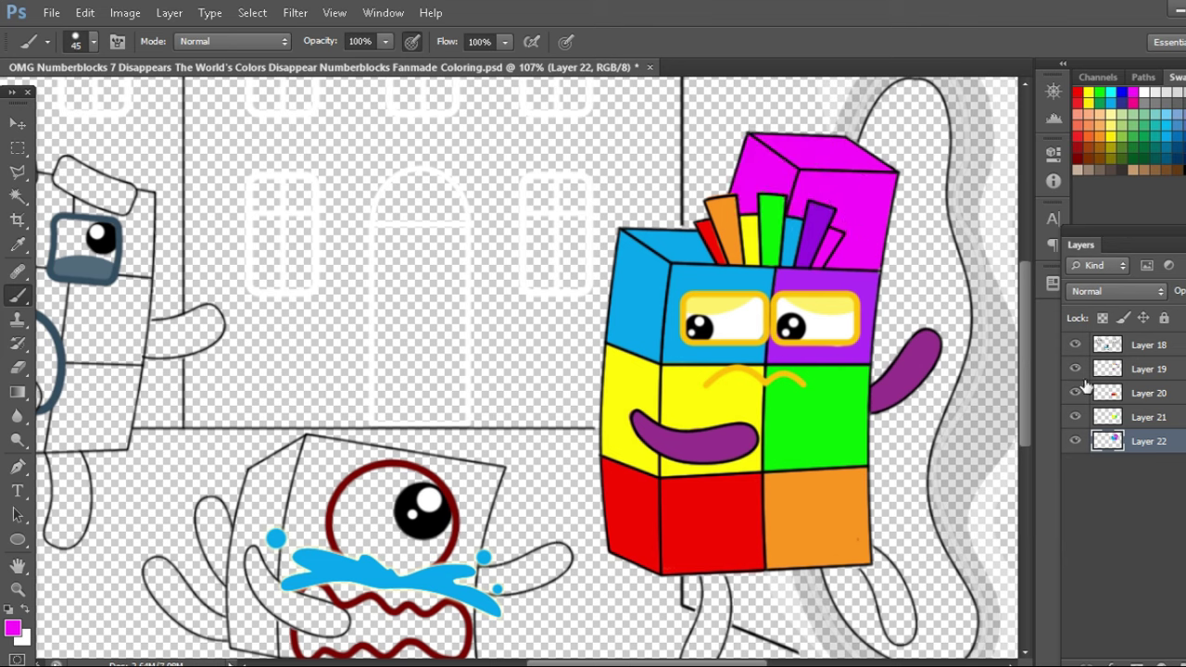
# Add a new layer above Layer 20 with a small black brush for shading, and merge the block colour layers into Layer 22
pyautogui.hotkey('ctrl', 'shift', 'alt', 'n')
pyautogui.moveTo(1161, 443); pyautogui.dragTo(1160, 393)
pyautogui.press('[')
pyautogui.press('[')
pyautogui.press('[')
pyautogui.press('[')
pyautogui.press('[')
pyautogui.press('[')
pyautogui.press('[')
pyautogui.press('[')
pyautogui.press('[')
pyautogui.press('[')
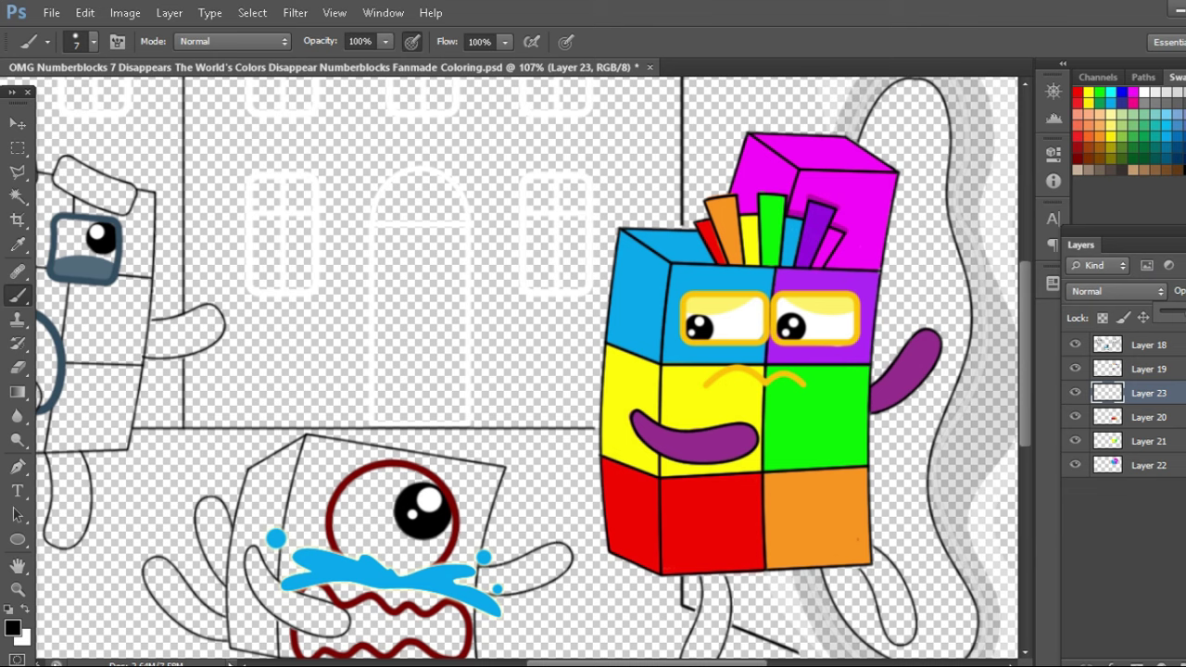
pyautogui.hotkey('ctrl', 'e')
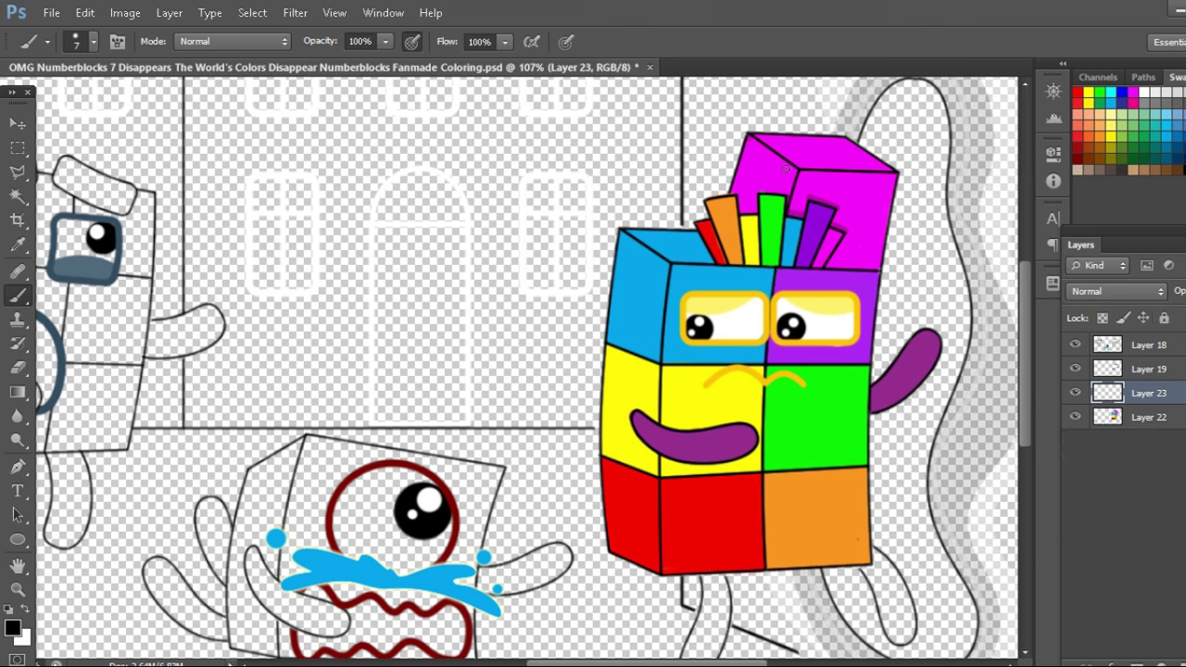
# Shade the side faces of the magenta, blue, yellow and red blocks with translucent black
pyautogui.press(']')
pyautogui.press(']')
pyautogui.moveTo(752, 158)
pyautogui.mouseDown()
pyautogui.moveTo(744, 200)
pyautogui.moveTo(770, 175)
pyautogui.mouseUp()
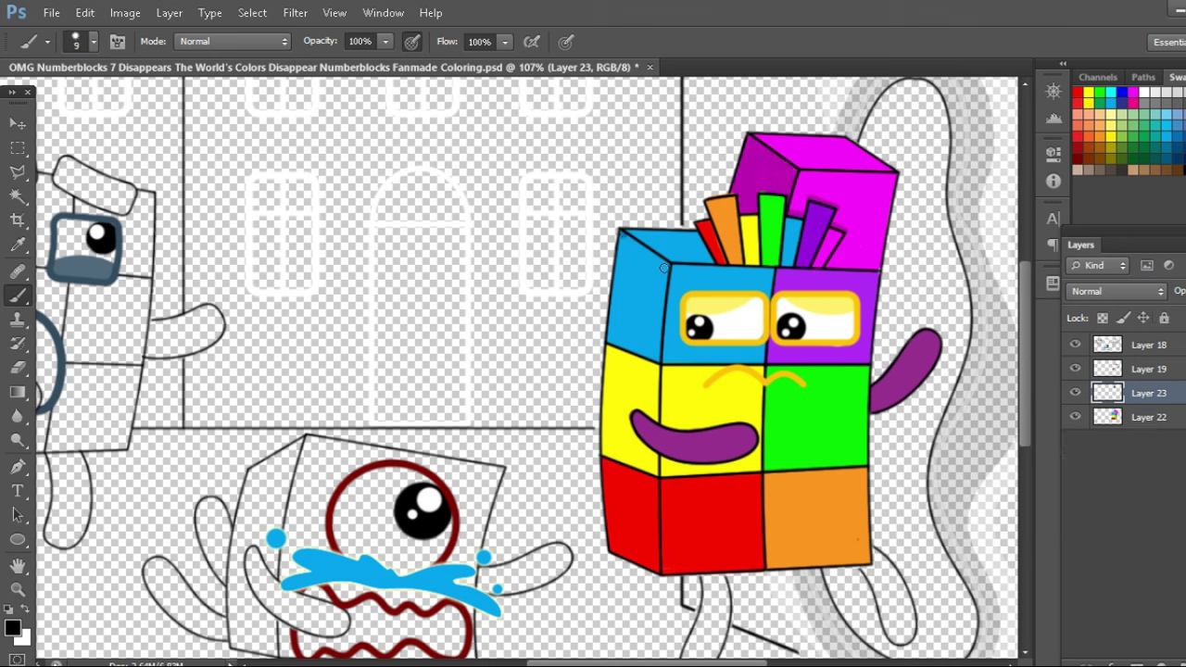
pyautogui.moveTo(664, 268); pyautogui.dragTo(654, 381)
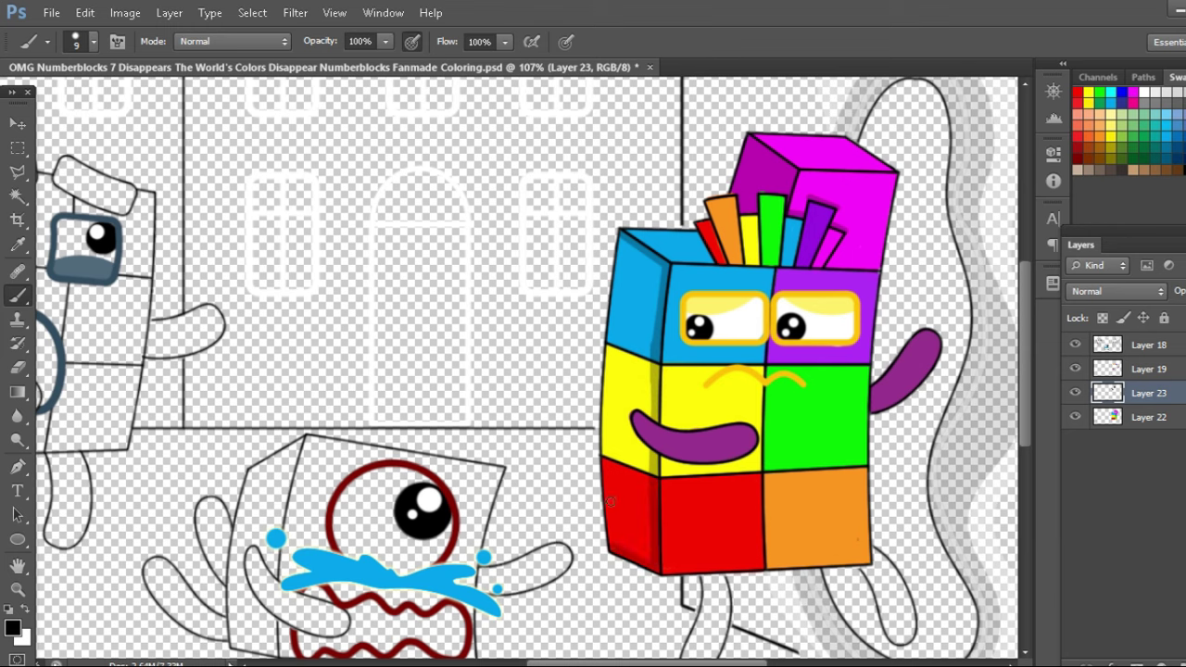
pyautogui.press(']')
pyautogui.press(']')
pyautogui.press(']')
pyautogui.press(']')
pyautogui.press(']')
pyautogui.press(']')
pyautogui.moveTo(631, 246)
pyautogui.mouseDown()
pyautogui.moveTo(621, 435)
pyautogui.moveTo(641, 434)
pyautogui.moveTo(654, 265)
pyautogui.moveTo(621, 464)
pyautogui.mouseUp()
# Paint a soft dark-blue glow around the eyes on a new layer above Layer 22, and merge the colour and detail layers down
pyautogui.click(1150, 417)
pyautogui.hotkey('ctrl', 'shift', 'alt', 'n')
pyautogui.click(1121, 91)
pyautogui.click(93, 41)
pyautogui.doubleClick(92, 204)
pyautogui.moveTo(667, 279)
pyautogui.mouseDown()
pyautogui.moveTo(769, 389)
pyautogui.moveTo(862, 370)
pyautogui.mouseUp()
pyautogui.hotkey('ctrl', 'e')
pyautogui.click(1180, 374)
pyautogui.hotkey('ctrl', 'e')
# Paint light-blue tears along the bottom of both eyes with a hard 20 px brush and switch to the Eraser for cleanup
pyautogui.click(1177, 110)
pyautogui.click(93, 41)
pyautogui.doubleClick(56, 139)
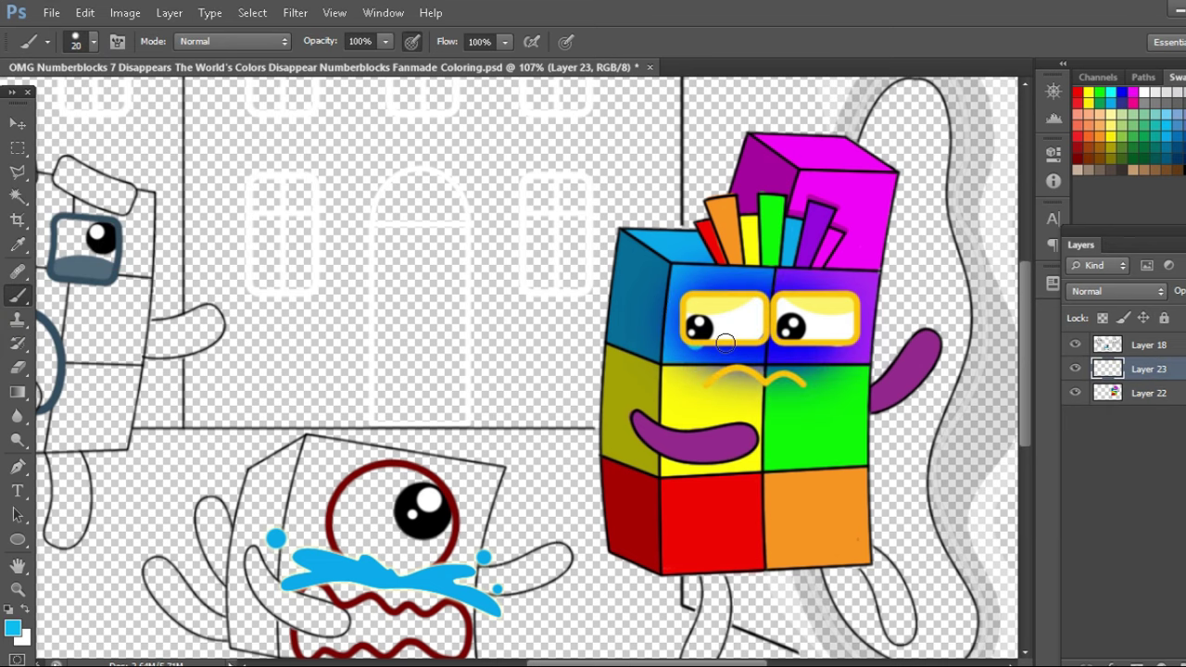
pyautogui.moveTo(755, 343); pyautogui.dragTo(853, 339)
pyautogui.press('e')
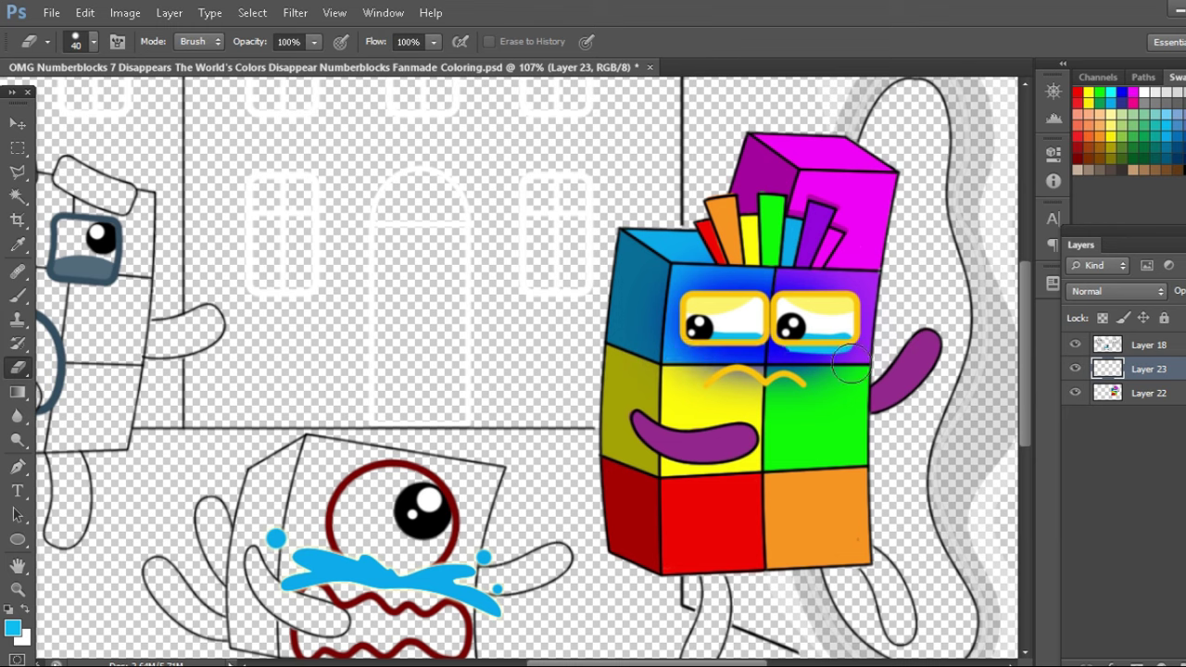
# Move Layer 23 below Layer 22 and paint both legs the same purple as the arms
pyautogui.moveTo(1115, 400); pyautogui.dragTo(1117, 410)
pyautogui.press('b')
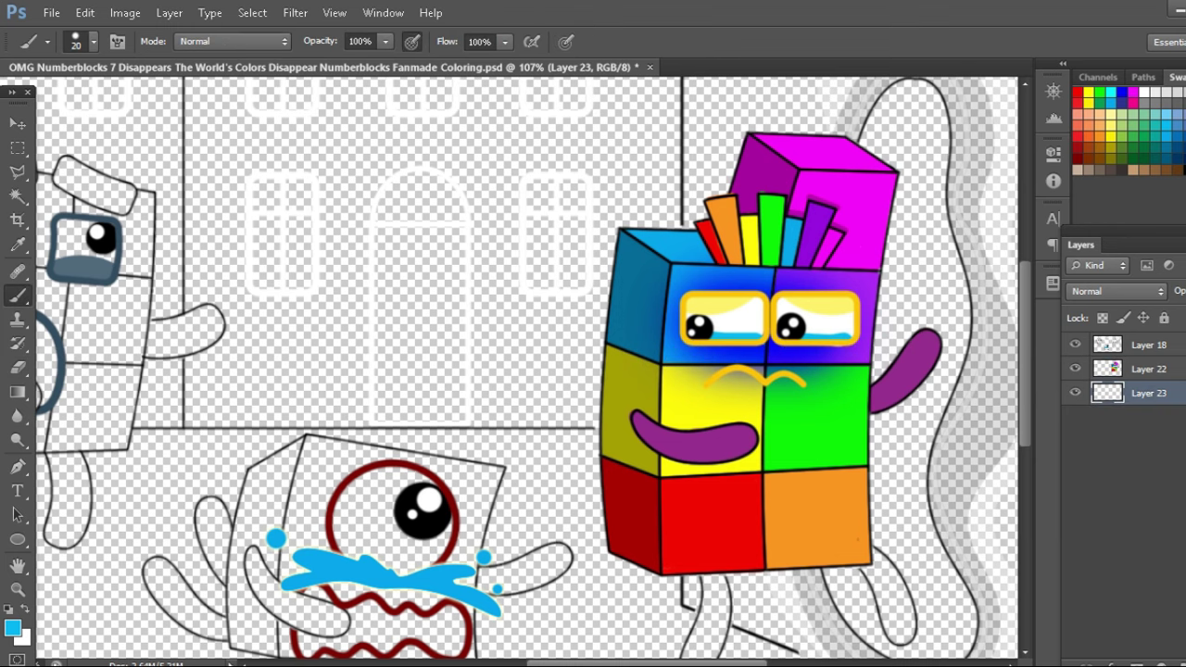
pyautogui.scroll(-1, 700, 408)
pyautogui.keyDown('alt'); pyautogui.click(700, 443); pyautogui.keyUp('alt')
pyautogui.moveTo(863, 553); pyautogui.dragTo(880, 604)
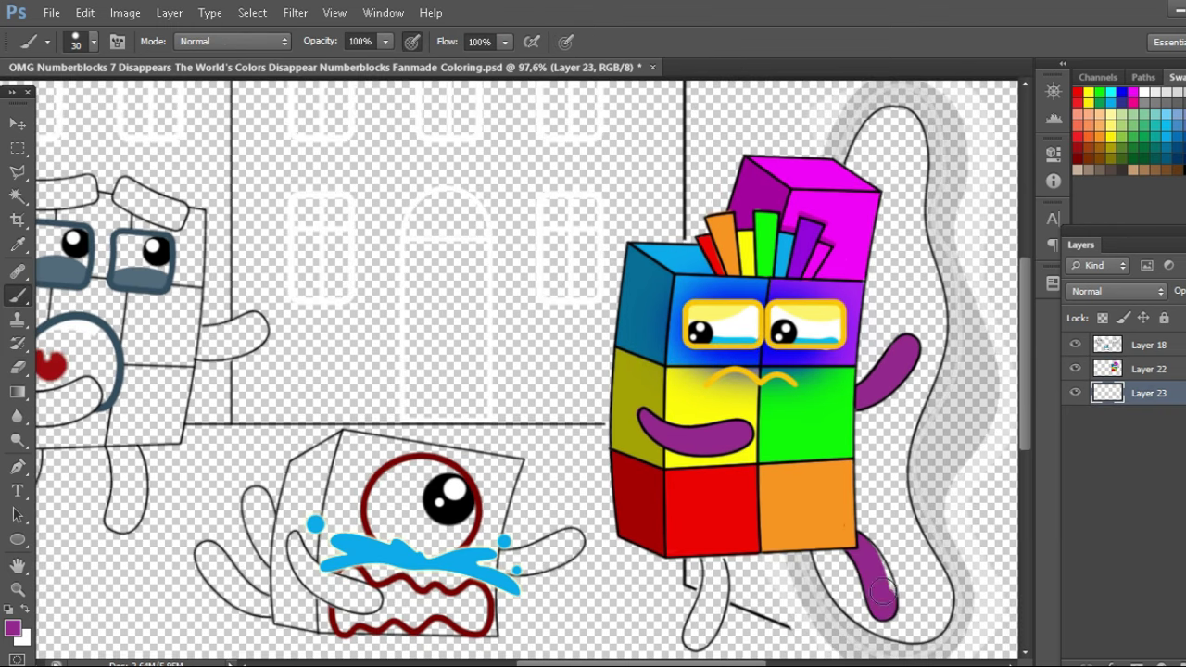
pyautogui.moveTo(719, 555); pyautogui.dragTo(703, 630)
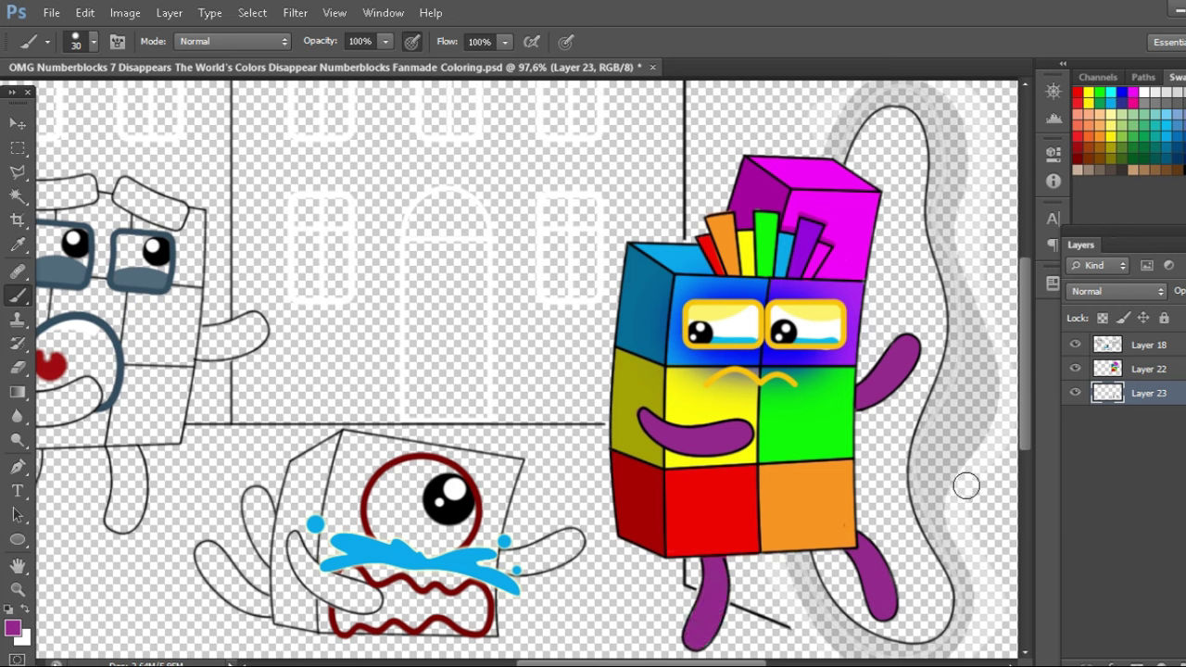
# On a new layer, paint the wavy portal behind the character blue, including its outer rim
pyautogui.hotkey('ctrl', 'shift', 'alt', 'n')
pyautogui.press(']')
pyautogui.press(']')
pyautogui.press(']')
pyautogui.press(']')
pyautogui.press(']')
pyautogui.press(']')
pyautogui.moveTo(848, 153)
pyautogui.mouseDown()
pyautogui.moveTo(868, 178)
pyautogui.moveTo(917, 123)
pyautogui.moveTo(927, 167)
pyautogui.moveTo(917, 263)
pyautogui.moveTo(961, 394)
pyautogui.moveTo(904, 521)
pyautogui.moveTo(930, 621)
pyautogui.moveTo(933, 590)
pyautogui.moveTo(894, 593)
pyautogui.moveTo(871, 563)
pyautogui.moveTo(862, 162)
pyautogui.mouseUp()
pyautogui.press(']')
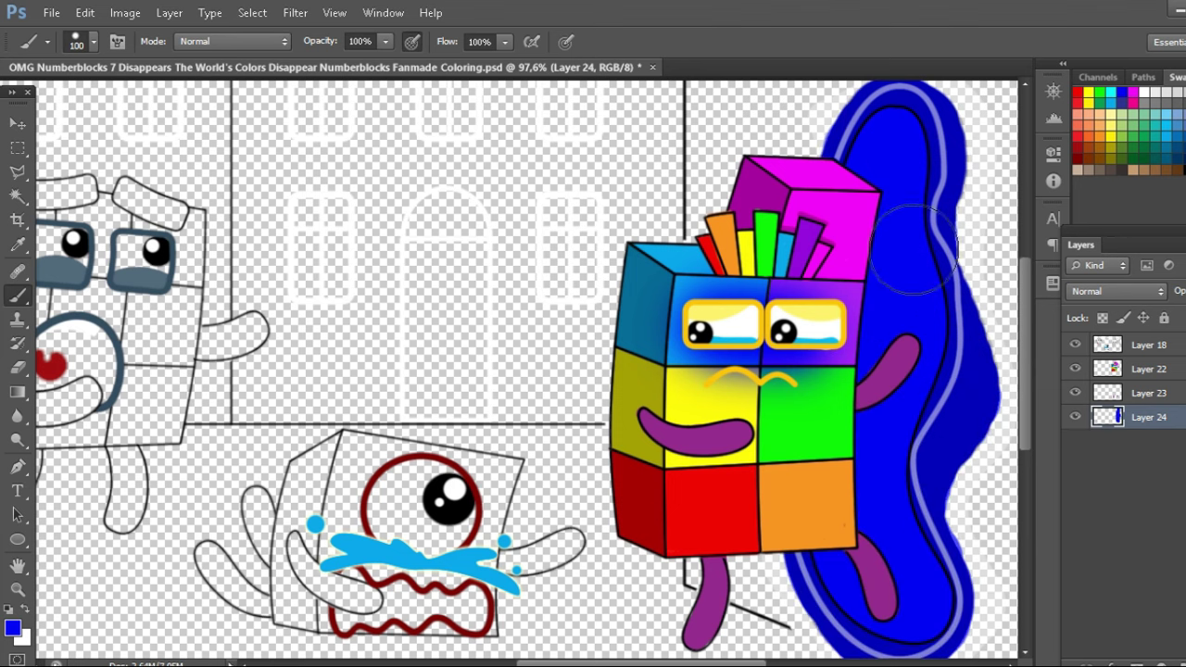
pyautogui.scroll(-1, 877, 417)
pyautogui.moveTo(885, 143)
pyautogui.mouseDown()
pyautogui.moveTo(936, 176)
pyautogui.moveTo(959, 333)
pyautogui.moveTo(895, 621)
pyautogui.moveTo(815, 621)
pyautogui.mouseUp()
# Darken the portal's interior with translucent black on a new layer using a 60 px brush
pyautogui.hotkey('ctrl', 'shift', 'alt', 'n')
pyautogui.press('d')
pyautogui.click(93, 41)
pyautogui.press('Escape')
pyautogui.press('[')
pyautogui.press('[')
pyautogui.press('[')
pyautogui.press('[')
pyautogui.moveTo(896, 159)
pyautogui.mouseDown()
pyautogui.moveTo(920, 269)
pyautogui.moveTo(885, 213)
pyautogui.moveTo(916, 308)
pyautogui.moveTo(910, 364)
pyautogui.moveTo(869, 422)
pyautogui.moveTo(923, 584)
pyautogui.moveTo(888, 588)
pyautogui.mouseUp()
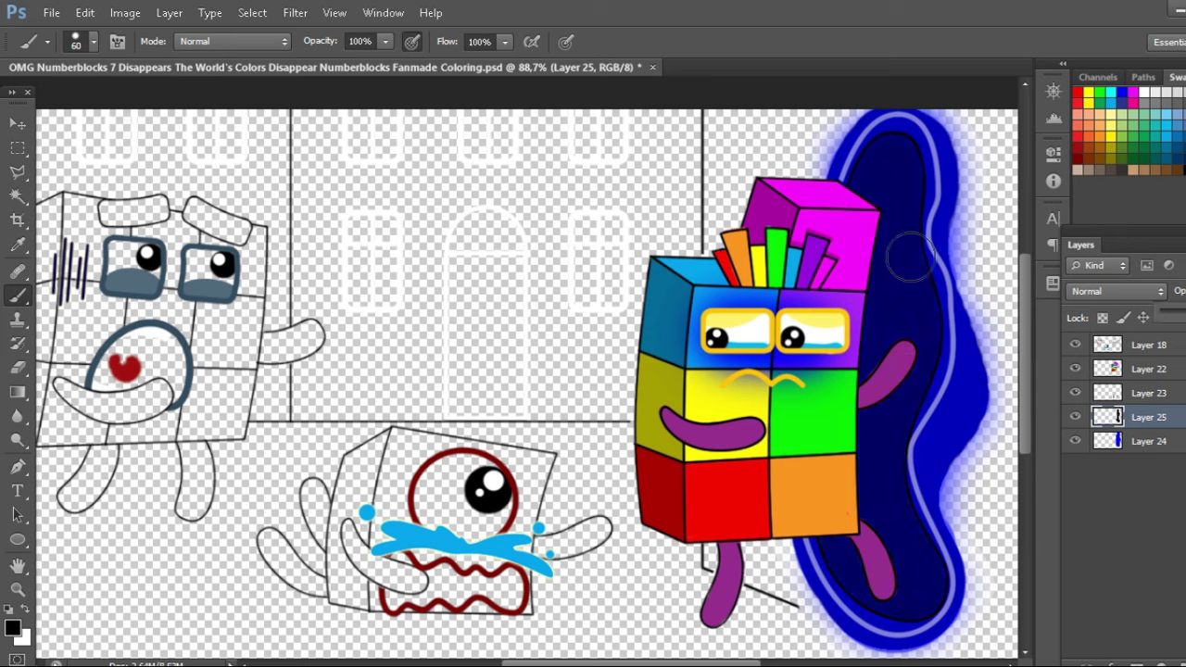
# Paint a soft cyan glow around the portal on a new layer beneath Layer 24 with a 100 px brush
pyautogui.click(1126, 442)
pyautogui.hotkey('ctrl', 'shift', 'alt', 'n')
pyautogui.hotkey('ctrl', '[')
pyautogui.press(']')
pyautogui.press(']')
pyautogui.press(']')
pyautogui.press(']')
pyautogui.moveTo(825, 154)
pyautogui.mouseDown()
pyautogui.moveTo(982, 371)
pyautogui.moveTo(815, 630)
pyautogui.moveTo(788, 556)
pyautogui.mouseUp()
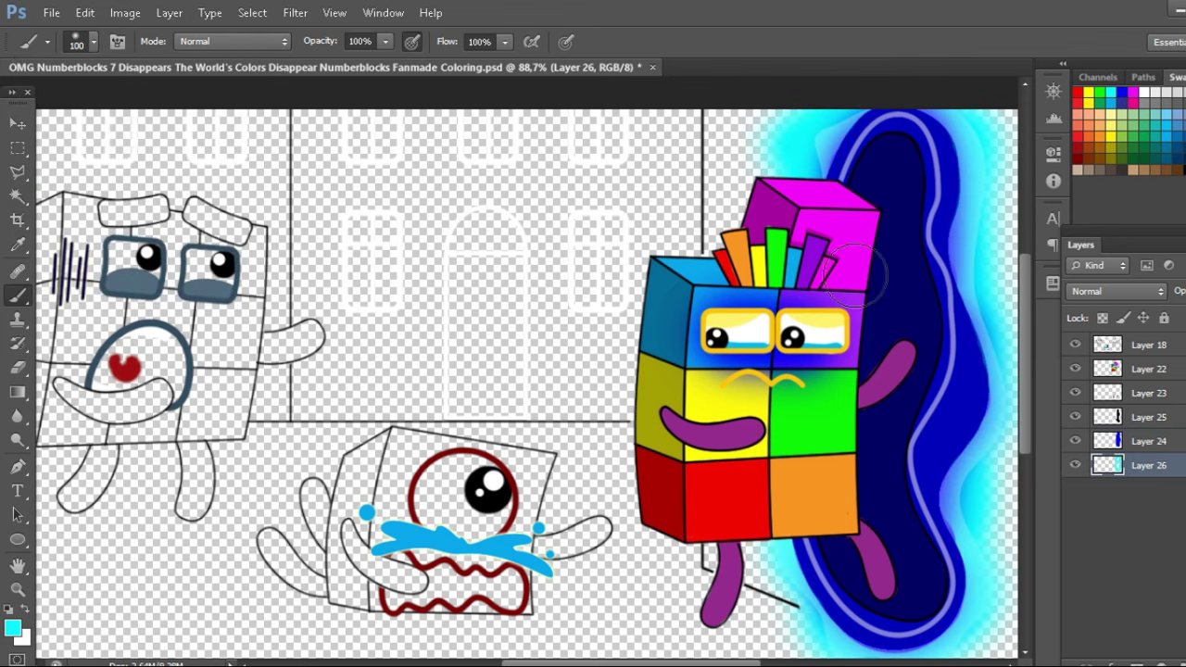
# Erase along the blue portal's outer edge on Layer 24 to soften it, and return to the cyan glow layer
pyautogui.hotkey('alt', ']')
pyautogui.press('e')
pyautogui.click(92, 41)
pyautogui.moveTo(918, 102)
pyautogui.mouseDown()
pyautogui.moveTo(977, 199)
pyautogui.moveTo(968, 240)
pyautogui.moveTo(1004, 490)
pyautogui.moveTo(987, 439)
pyautogui.moveTo(959, 527)
pyautogui.moveTo(967, 475)
pyautogui.moveTo(955, 493)
pyautogui.moveTo(989, 602)
pyautogui.moveTo(780, 544)
pyautogui.moveTo(857, 652)
pyautogui.moveTo(933, 654)
pyautogui.mouseUp()
pyautogui.hotkey('alt', '[')
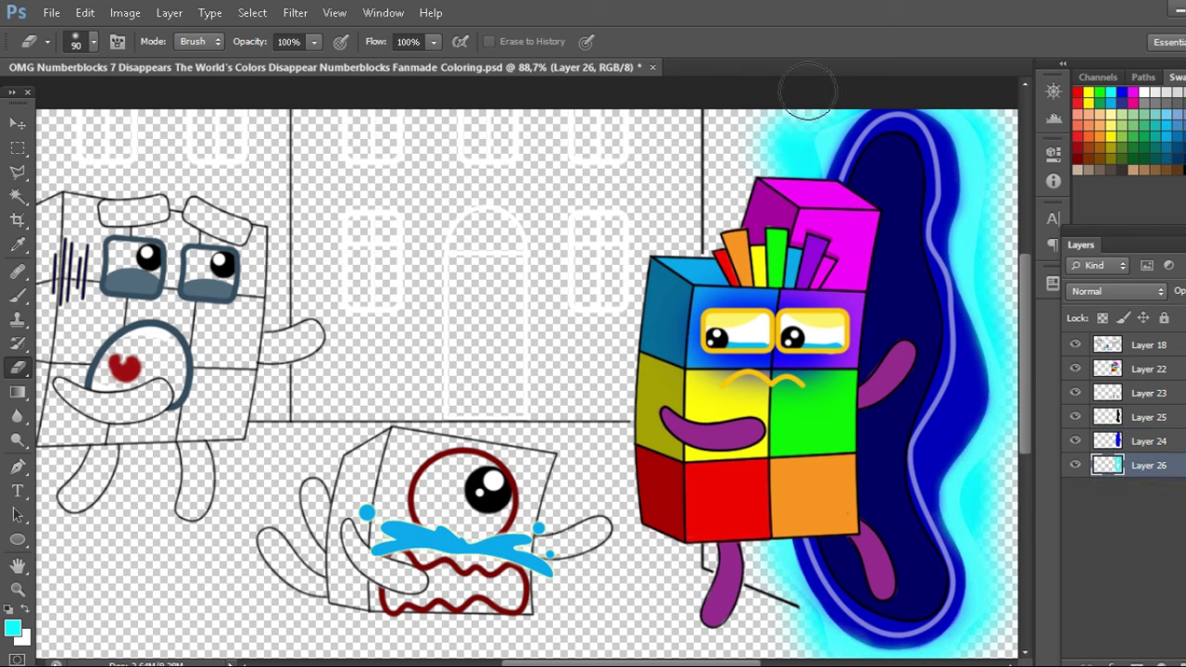
# Add a new layer beneath the cyan glow and paint a soft yellow glow around it
pyautogui.press(']')
pyautogui.press(']')
pyautogui.press(']')
pyautogui.press(']')
pyautogui.press(']')
pyautogui.hotkey('ctrl', 'shift', 'alt', 'n')
pyautogui.hotkey('ctrl', '[')
pyautogui.press('b')
pyautogui.click(1089, 93)
pyautogui.moveTo(816, 129)
pyautogui.mouseDown()
pyautogui.moveTo(987, 315)
pyautogui.moveTo(787, 575)
pyautogui.mouseUp()
# Merge the portal layers and dot yellow spots inside the dark portal with a hard brush
pyautogui.hotkey('ctrl', 'e')
pyautogui.click(47, 41)
pyautogui.doubleClick(67, 185)
pyautogui.click(888, 427)
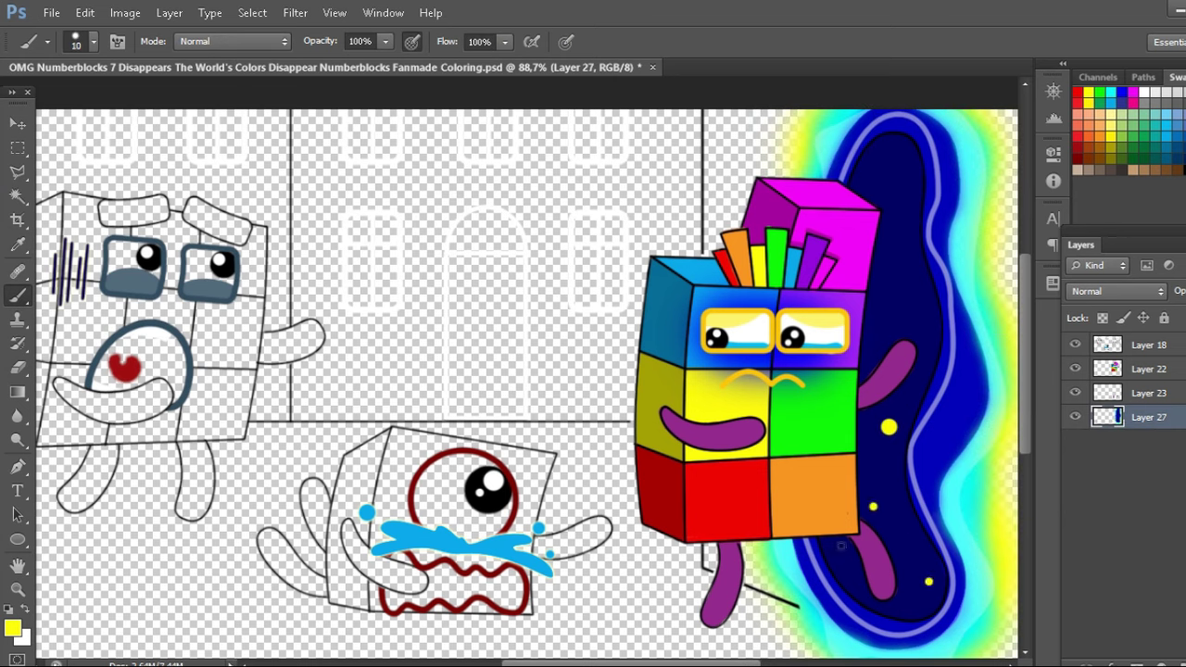
# Dot yellow spots over the character's blocks on a new layer above Layer 22, and move Layer 28 to the bottom of the stack
pyautogui.click(1139, 369)
pyautogui.hotkey('ctrl', 'shift', 'alt', 'n')
pyautogui.click(845, 506)
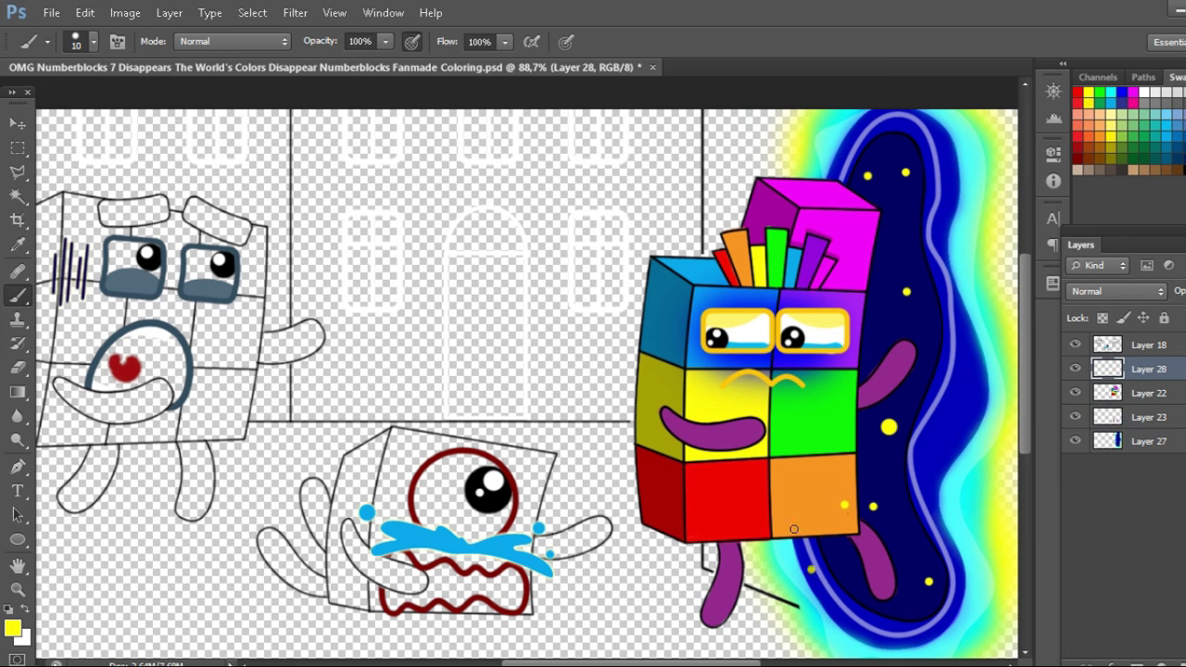
pyautogui.moveTo(1149, 369); pyautogui.dragTo(1149, 452)
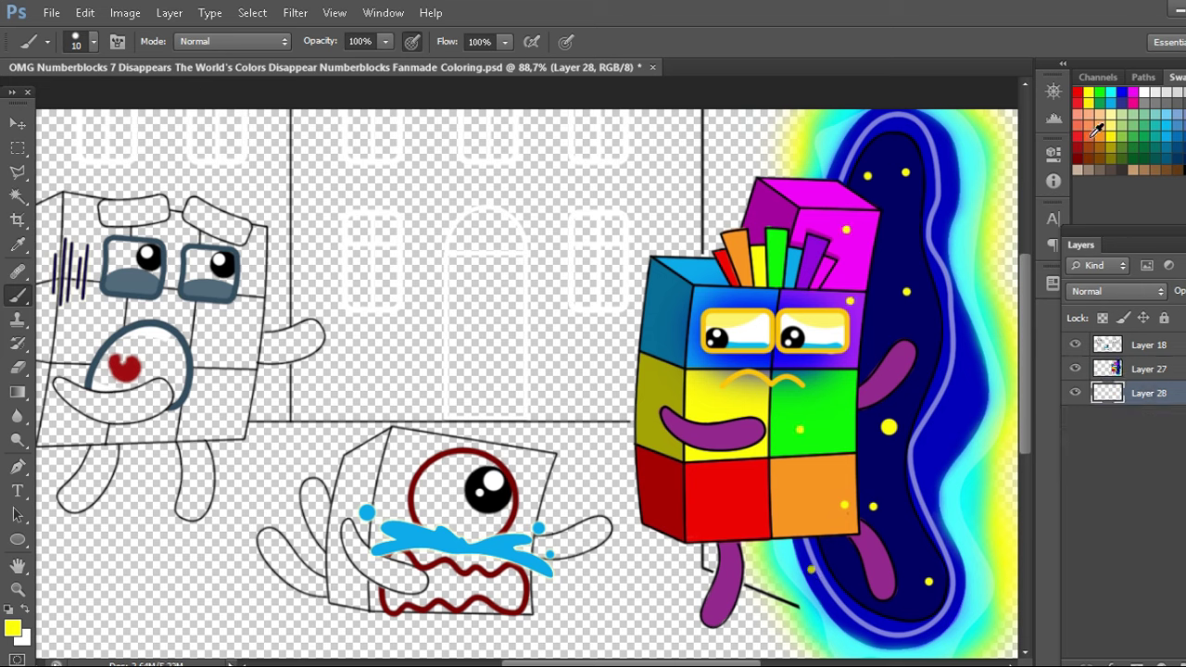
# Paint the wall area around the glowing portal red on Layer 28 with a larger brush
pyautogui.press(']')
pyautogui.press(']')
pyautogui.press(']')
pyautogui.press(']')
pyautogui.press(']')
pyautogui.moveTo(712, 109)
pyautogui.mouseDown()
pyautogui.moveTo(710, 266)
pyautogui.moveTo(779, 139)
pyautogui.moveTo(1001, 639)
pyautogui.moveTo(742, 561)
pyautogui.mouseUp()
pyautogui.press(']')
pyautogui.press(']')
pyautogui.press(']')
pyautogui.press(']')
# Sample the dark red of the crying block's mouth outline and fill both of its arms with it
pyautogui.keyDown('alt'); pyautogui.click(468, 558); pyautogui.keyUp('alt')
pyautogui.scroll(1, 429, 584)
pyautogui.press('[')
pyautogui.press('[')
pyautogui.press('[')
pyautogui.press('[')
pyautogui.moveTo(371, 554); pyautogui.dragTo(408, 577)
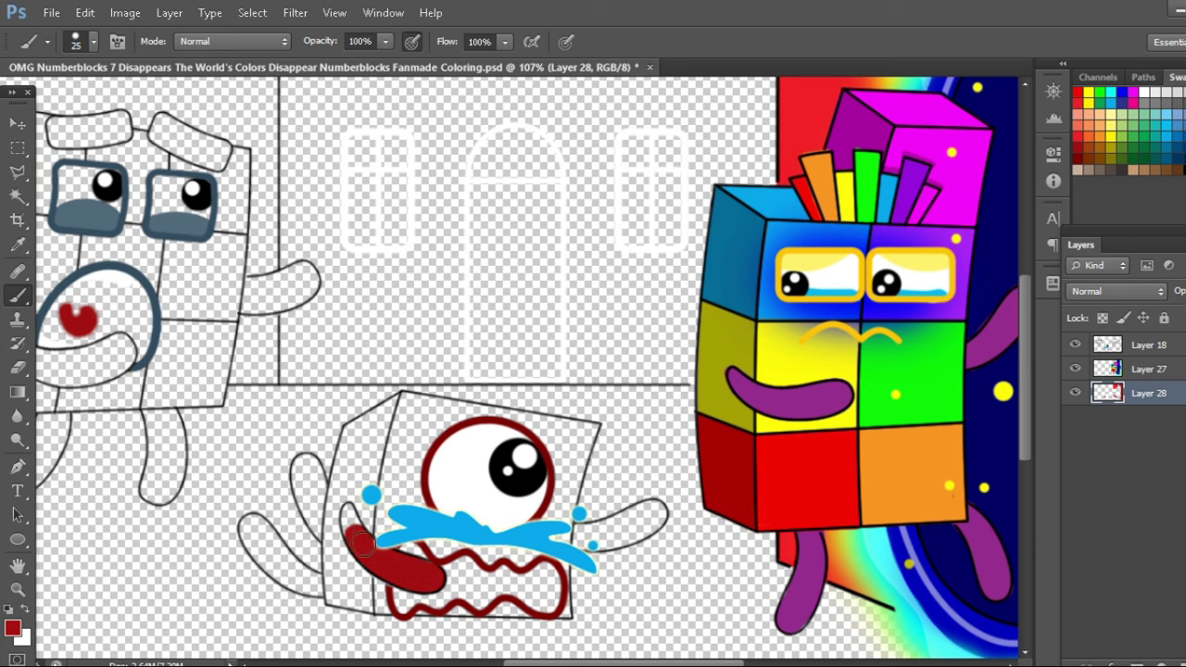
pyautogui.press(']')
pyautogui.press(']')
pyautogui.moveTo(600, 547)
pyautogui.mouseDown()
pyautogui.moveTo(649, 533)
pyautogui.moveTo(593, 536)
pyautogui.moveTo(660, 512)
pyautogui.moveTo(640, 523)
pyautogui.mouseUp()
# Add a new layer beneath Layer 28 and fill the crying block's wavy mouth with black
pyautogui.hotkey('ctrl', 'shift', 'alt', 'n')
pyautogui.moveTo(1184, 419); pyautogui.dragTo(1183, 426)
pyautogui.press('d')
pyautogui.press('[')
pyautogui.moveTo(477, 561)
pyautogui.mouseDown()
pyautogui.moveTo(423, 565)
pyautogui.moveTo(403, 583)
pyautogui.moveTo(408, 598)
pyautogui.moveTo(502, 585)
pyautogui.moveTo(543, 604)
pyautogui.moveTo(556, 581)
pyautogui.moveTo(445, 570)
pyautogui.mouseUp()
pyautogui.press('e')
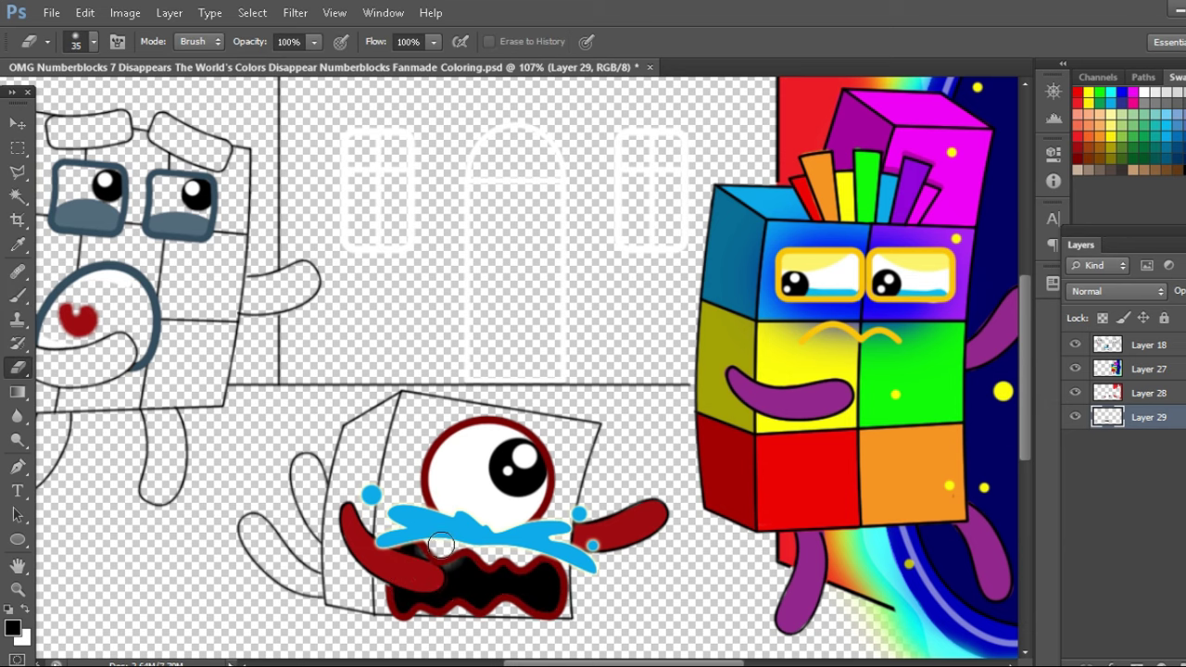
# Add a new layer beneath Layer 29 and fill the crying block's body with bright red
pyautogui.press('b')
pyautogui.hotkey('ctrl', 'shift', 'alt', 'n')
pyautogui.moveTo(347, 434); pyautogui.dragTo(585, 433)
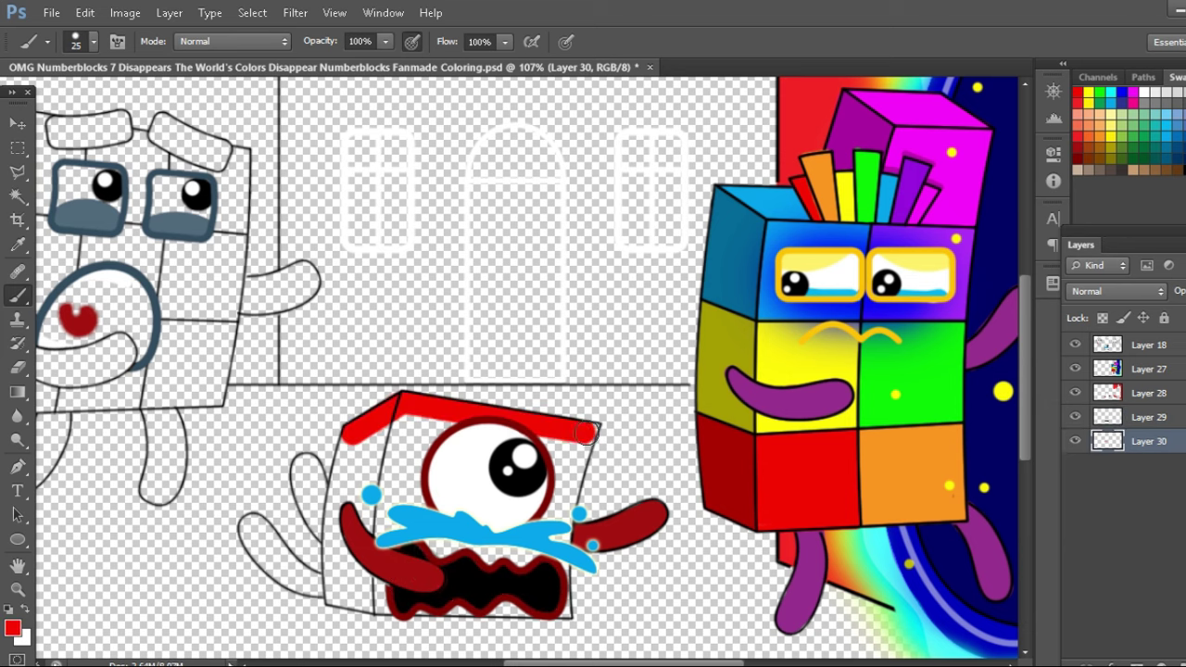
pyautogui.moveTo(534, 617)
pyautogui.mouseDown()
pyautogui.moveTo(380, 609)
pyautogui.moveTo(345, 440)
pyautogui.moveTo(345, 584)
pyautogui.moveTo(389, 584)
pyautogui.moveTo(417, 471)
pyautogui.moveTo(561, 501)
pyautogui.moveTo(533, 444)
pyautogui.mouseUp()
pyautogui.press(']')
pyautogui.press(']')
pyautogui.press(']')
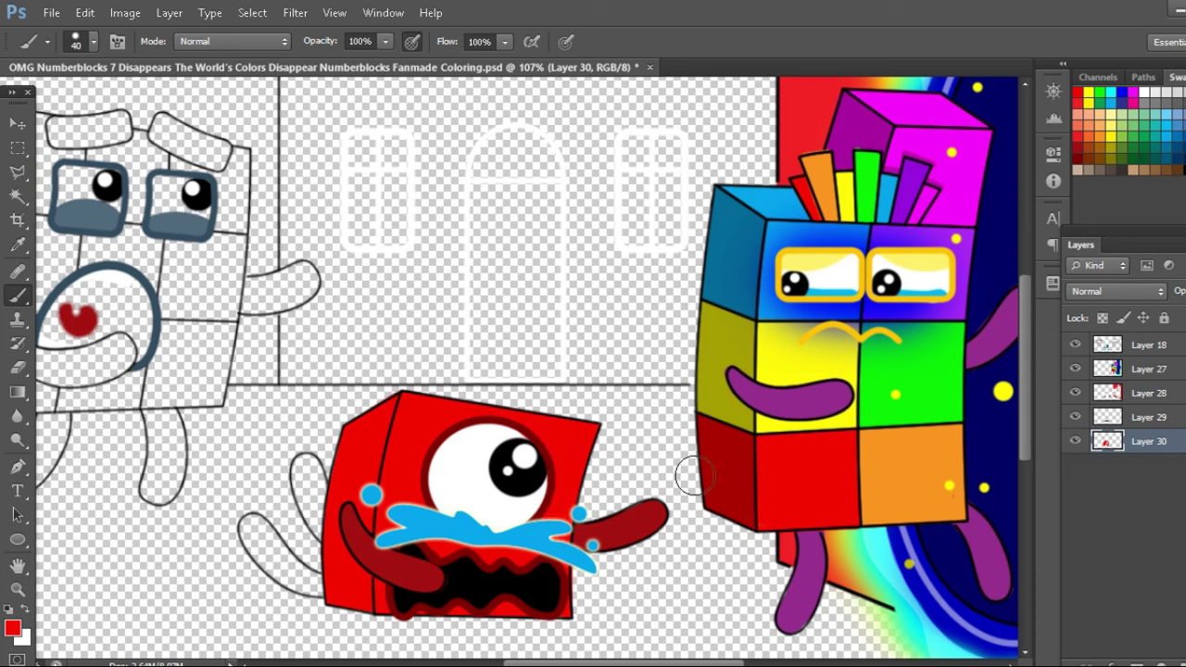
# Add a new layer beneath the red body and paint the crying block's two legs dark red
pyautogui.hotkey('ctrl', 'shift', 'alt', 'n')
pyautogui.click(1081, 141)
pyautogui.moveTo(308, 470)
pyautogui.mouseDown()
pyautogui.moveTo(319, 519)
pyautogui.moveTo(265, 556)
pyautogui.moveTo(262, 536)
pyautogui.mouseUp()
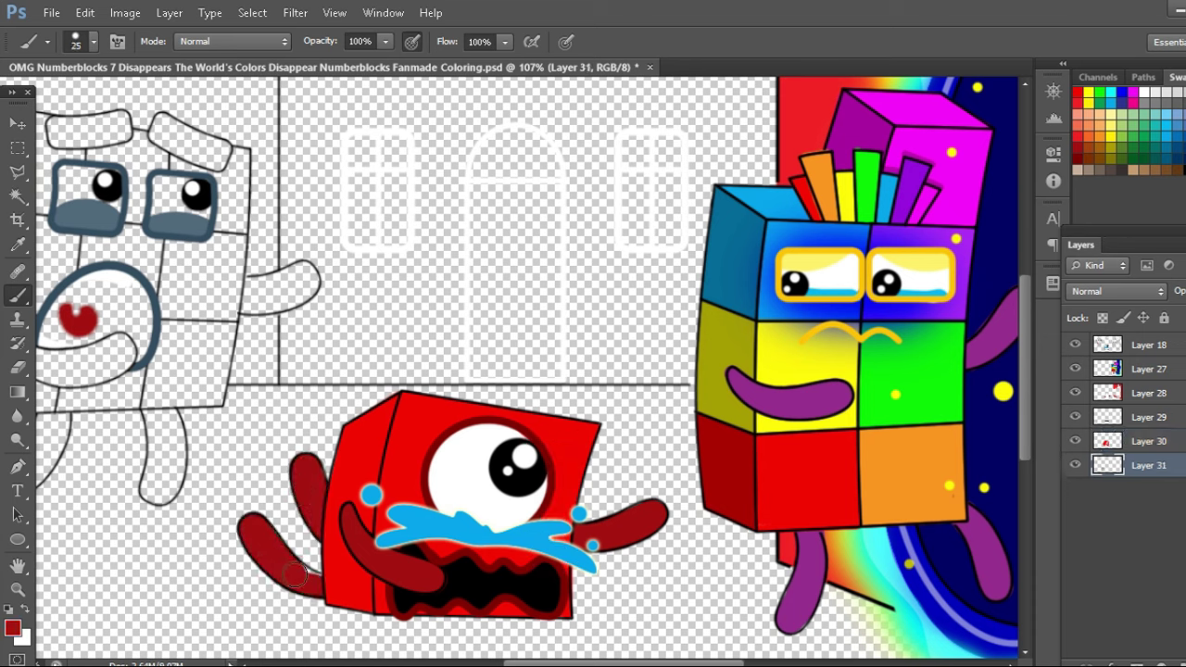
# Add a new layer above the red body and brush a soft blue shadow around the crying block's eye
pyautogui.click(1150, 441)
pyautogui.hotkey('ctrl', 'shift', 'alt', 'n')
pyautogui.click(1122, 92)
pyautogui.moveTo(399, 413)
pyautogui.mouseDown()
pyautogui.moveTo(432, 454)
pyautogui.moveTo(465, 443)
pyautogui.mouseUp()
pyautogui.press(']')
# Add another layer above the red body and shade the crying block's side face with translucent black
pyautogui.hotkey('ctrl', 'shift', 'alt', 'n')
pyautogui.press('d')
pyautogui.click(76, 41)
pyautogui.doubleClick(37, 125)
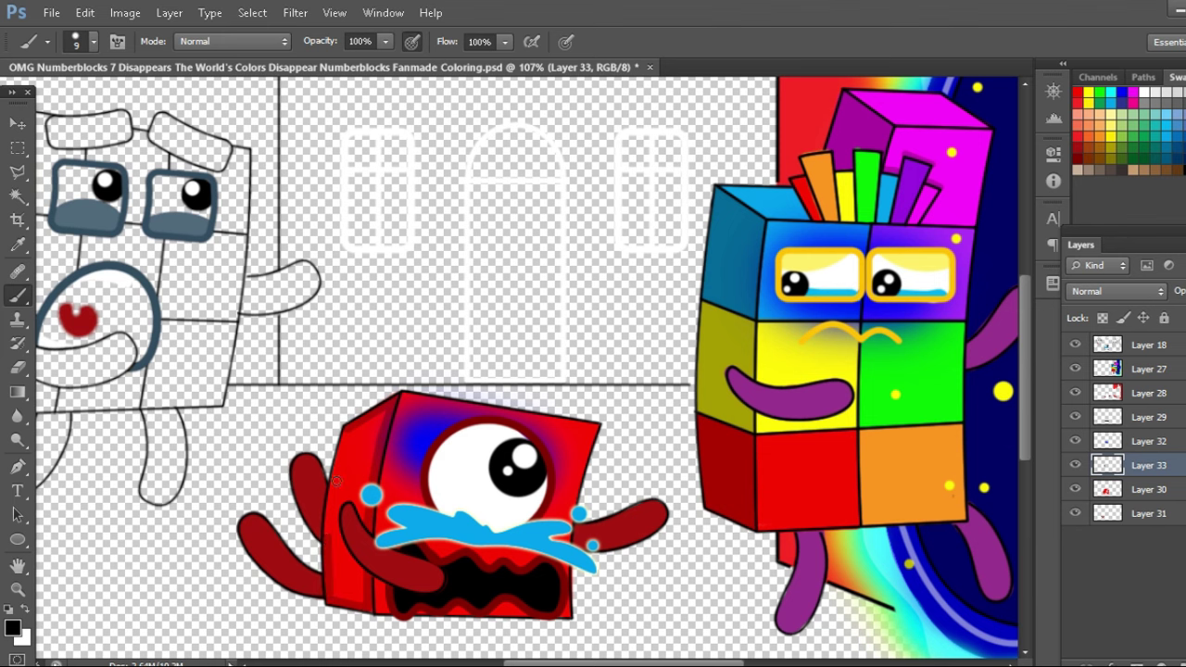
pyautogui.moveTo(350, 438)
pyautogui.mouseDown()
pyautogui.moveTo(340, 531)
pyautogui.moveTo(352, 591)
pyautogui.mouseUp()
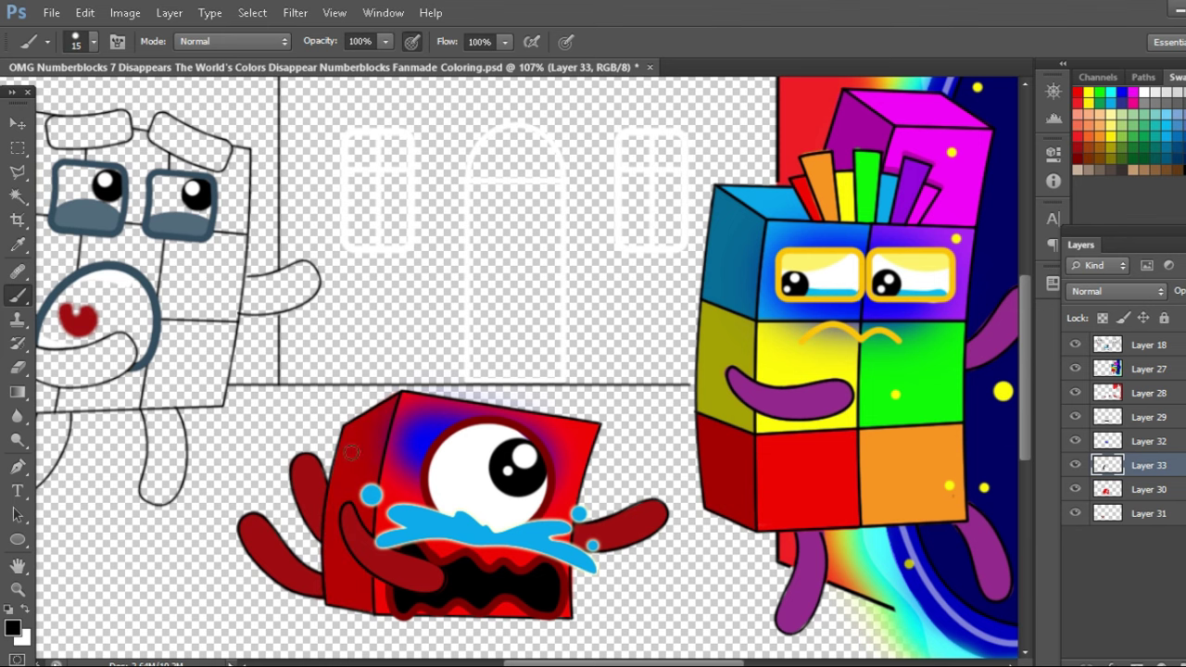
# Merge all coloured layers from Layer 27 down to Layer 31 into one
pyautogui.click(1149, 369)
pyautogui.keyDown('shift'); pyautogui.click(1150, 513); pyautogui.keyUp('shift')
pyautogui.hotkey('ctrl', 'e')
# Choose a dark greyish purple and fill both eyebrows of the large multi-block character
pyautogui.press('x')
pyautogui.scroll(-1, 118, 223)
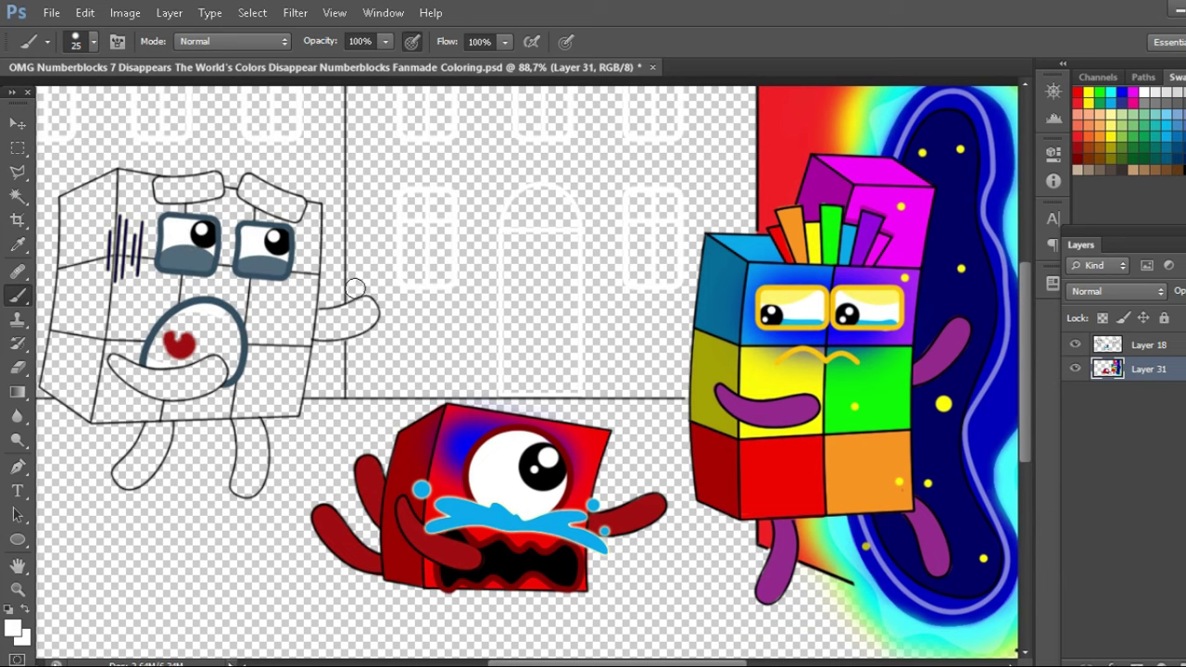
pyautogui.click(13, 629)
pyautogui.click(358, 309)
pyautogui.click(747, 159)
pyautogui.press('[')
pyautogui.moveTo(156, 189); pyautogui.dragTo(192, 195)
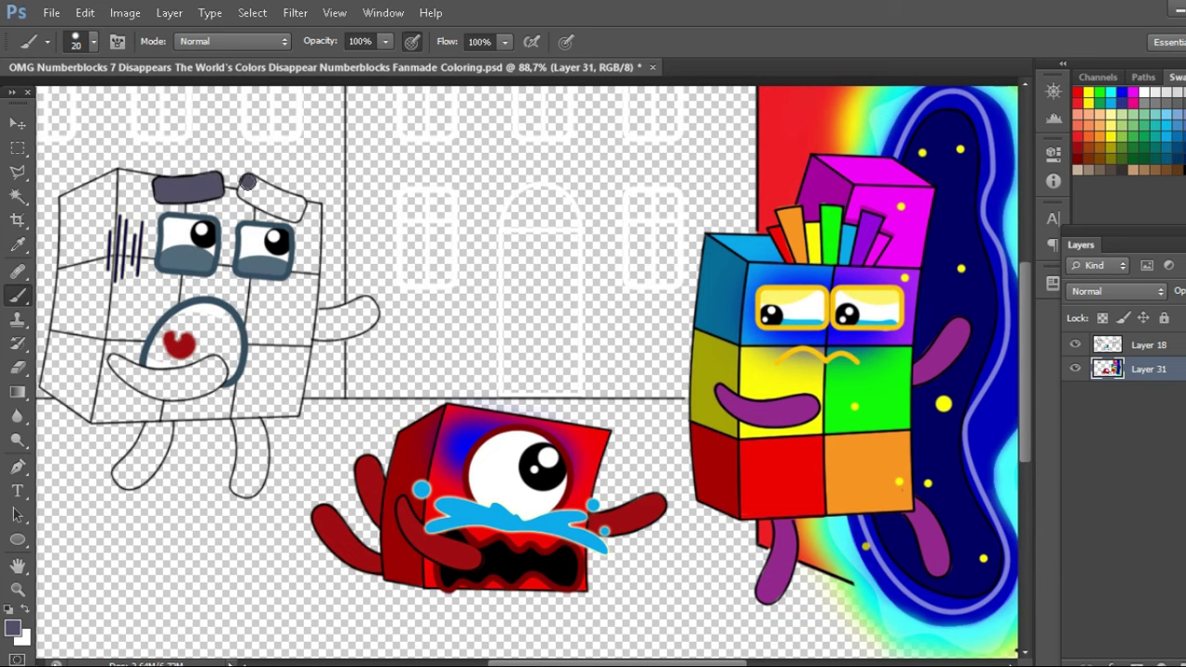
# Fill the large multi-block character's arms and legs with the same greyish purple
pyautogui.scroll(1, 289, 309)
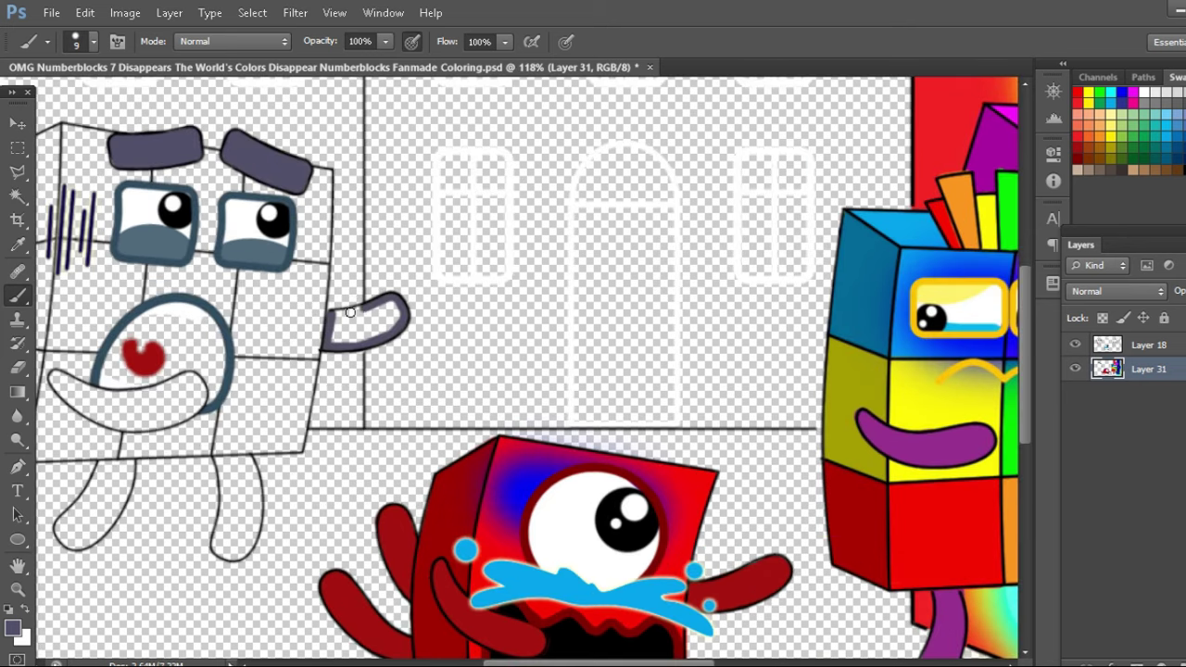
pyautogui.moveTo(341, 329); pyautogui.dragTo(389, 317)
pyautogui.press(']')
pyautogui.moveTo(200, 389)
pyautogui.mouseDown()
pyautogui.moveTo(137, 411)
pyautogui.moveTo(73, 393)
pyautogui.mouseUp()
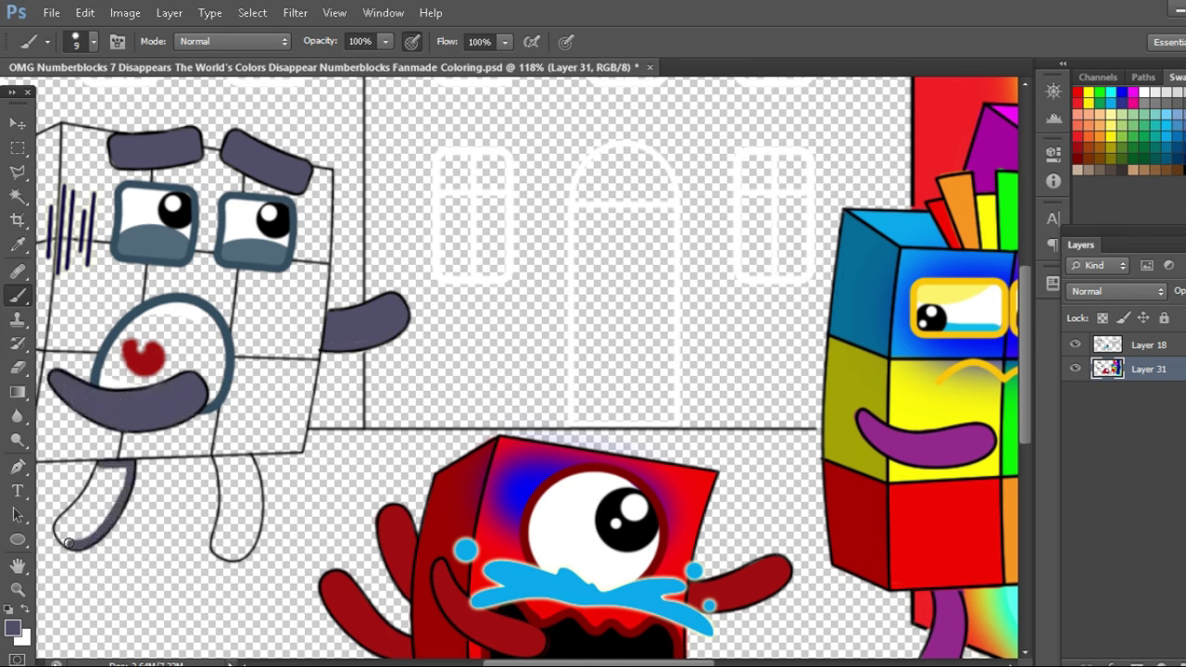
pyautogui.moveTo(111, 481); pyautogui.dragTo(121, 526)
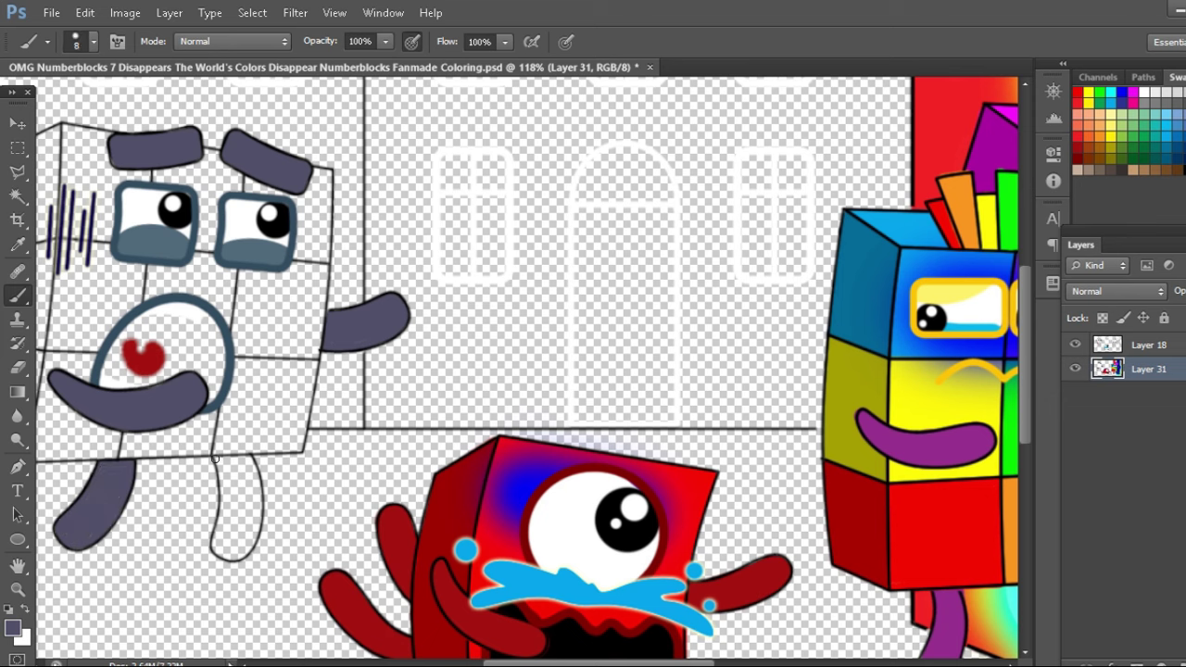
pyautogui.moveTo(231, 475)
pyautogui.mouseDown()
pyautogui.moveTo(238, 543)
pyautogui.moveTo(227, 554)
pyautogui.mouseUp()
# Add a new layer beneath Layer 31 and fill the large character's open mouth with black
pyautogui.hotkey('ctrl', 'shift', 'alt', 'n')
pyautogui.moveTo(1150, 369); pyautogui.dragTo(1149, 393)
pyautogui.press('d')
pyautogui.press(']')
pyautogui.press(']')
pyautogui.moveTo(106, 380)
pyautogui.mouseDown()
pyautogui.moveTo(148, 325)
pyautogui.moveTo(190, 338)
pyautogui.mouseUp()
# Add a new layer beneath the mouth layer and fill the large character's top row of blocks with dark grey
pyautogui.scroll(-4, 190, 339)
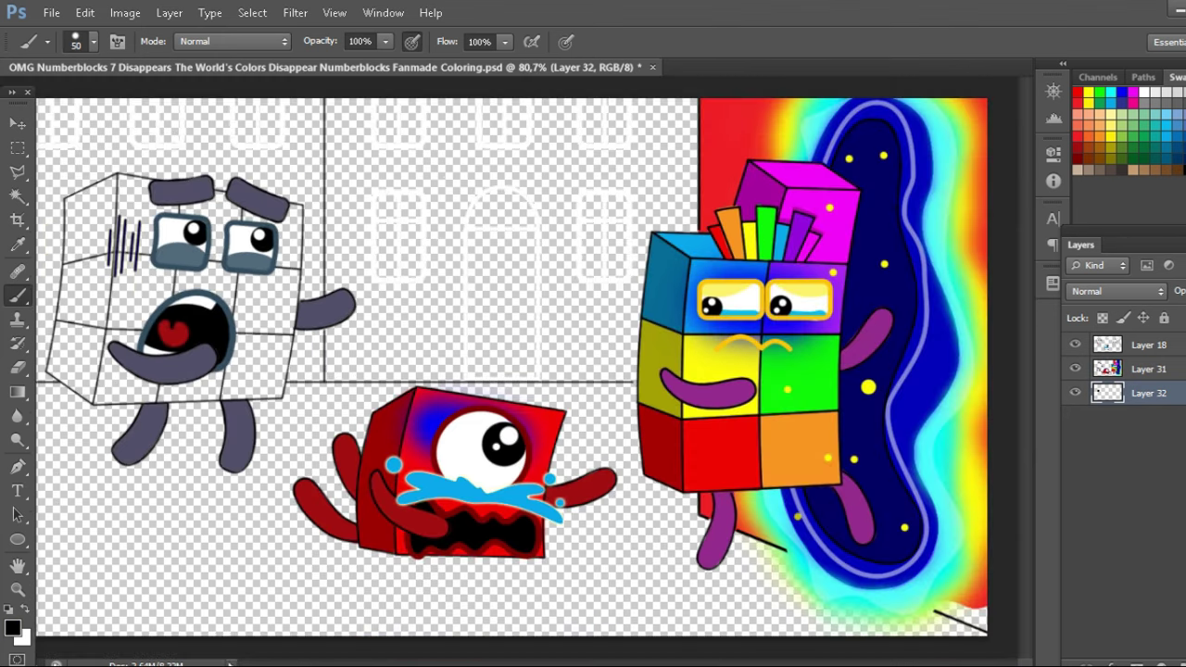
pyautogui.hotkey('ctrl', 'shift', 'alt', 'n')
pyautogui.press('i')
pyautogui.click(12, 628)
pyautogui.click(315, 185)
pyautogui.press('Return')
pyautogui.press('b')
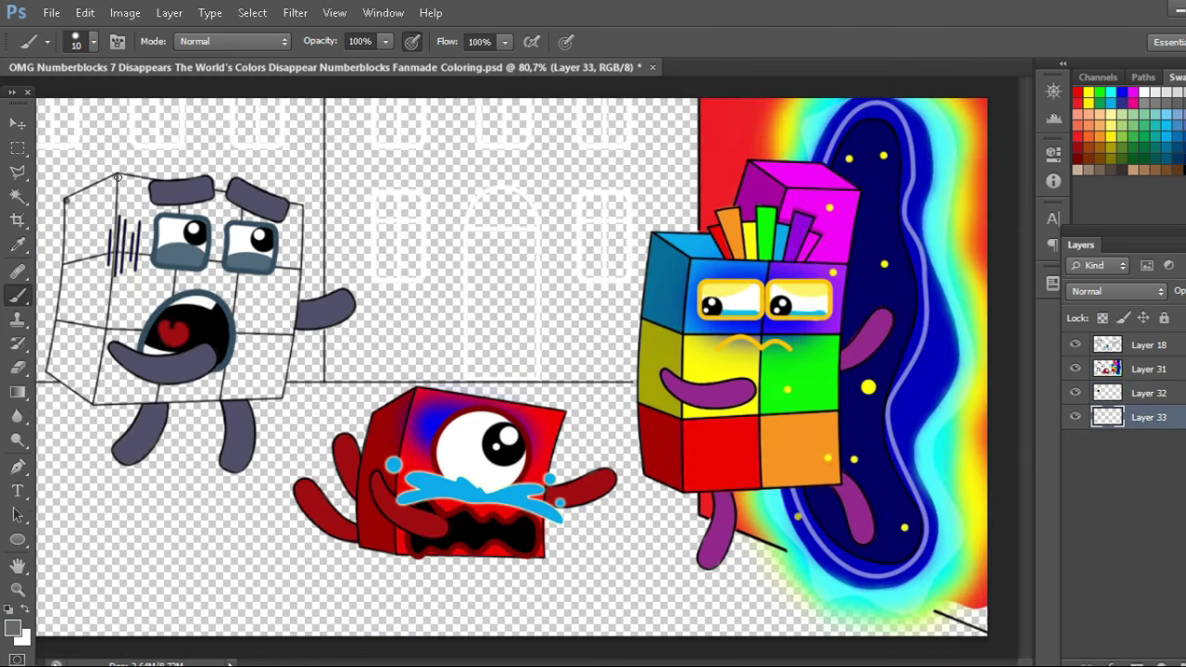
pyautogui.keyDown('shift'); pyautogui.click(118, 175); pyautogui.keyUp('shift')
pyautogui.keyDown('shift'); pyautogui.click(298, 206); pyautogui.keyUp('shift')
pyautogui.keyDown('shift'); pyautogui.click(302, 231); pyautogui.keyUp('shift')
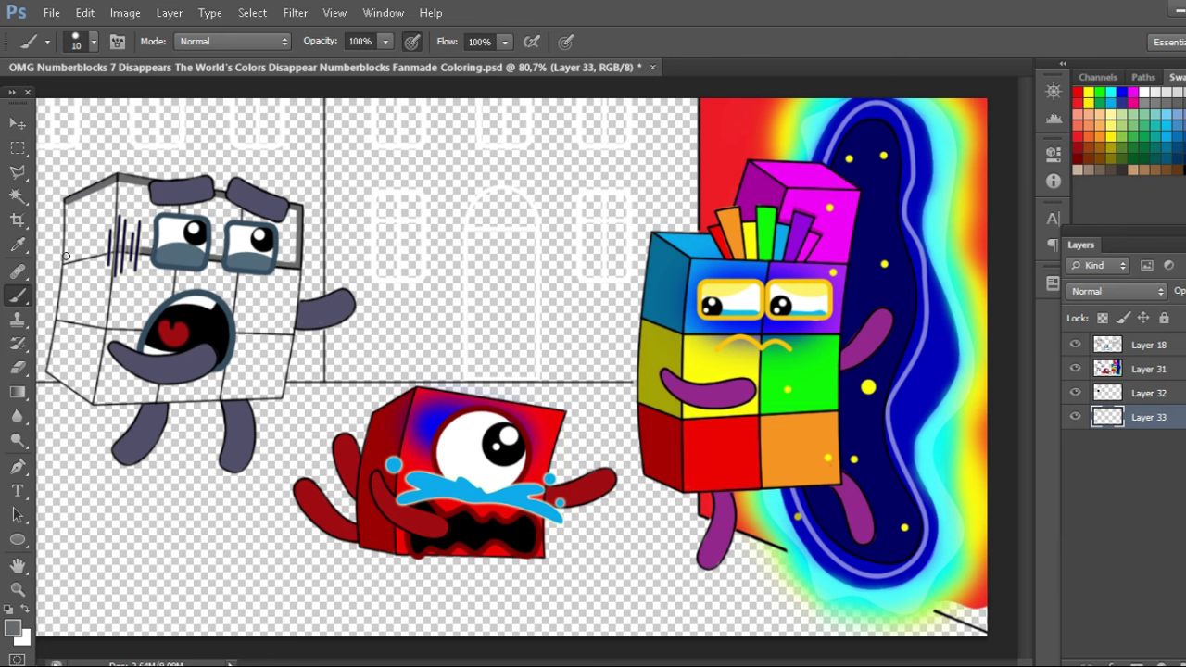
pyautogui.moveTo(76, 211)
pyautogui.mouseDown()
pyautogui.moveTo(278, 220)
pyautogui.moveTo(139, 243)
pyautogui.moveTo(232, 248)
pyautogui.moveTo(106, 236)
pyautogui.moveTo(61, 313)
pyautogui.moveTo(64, 291)
pyautogui.mouseUp()
# Choose a medium grey and fill the large character's middle row of blocks on a new layer
pyautogui.click(12, 629)
pyautogui.click(303, 283)
pyautogui.press('Return')
pyautogui.press('b')
pyautogui.hotkey('ctrl', 'shift', 'alt', 'n')
pyautogui.moveTo(292, 332); pyautogui.dragTo(297, 271)
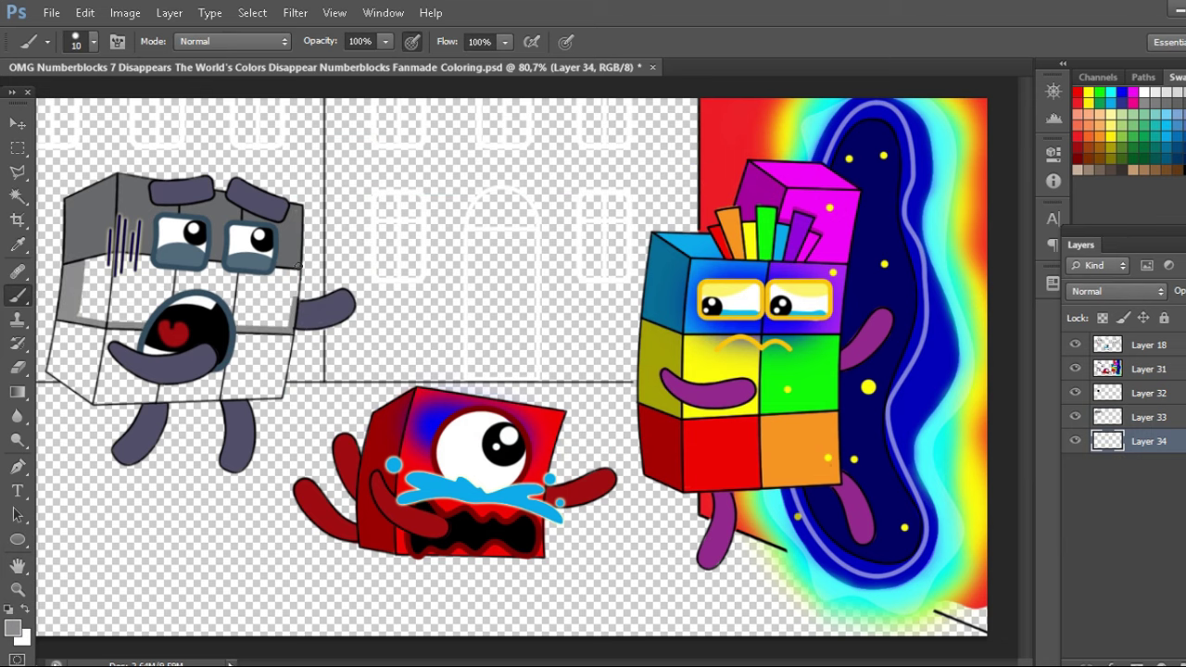
pyautogui.moveTo(79, 304)
pyautogui.mouseDown()
pyautogui.moveTo(288, 310)
pyautogui.moveTo(102, 301)
pyautogui.moveTo(278, 292)
pyautogui.mouseUp()
# Fill the large character's bottom row of blocks with a lighter grey on a new layer, and merge the grey layers
pyautogui.hotkey('ctrl', 'shift', 'alt', 'n')
pyautogui.press('i')
pyautogui.press('Return')
pyautogui.press('b')
pyautogui.moveTo(69, 315)
pyautogui.mouseDown()
pyautogui.moveTo(63, 371)
pyautogui.moveTo(268, 384)
pyautogui.moveTo(232, 356)
pyautogui.moveTo(158, 343)
pyautogui.mouseUp()
pyautogui.hotkey('ctrl', 'e')
# Add a new layer and shade the large grey character's side face with soft black
pyautogui.hotkey('ctrl', 'shift', 'alt', 'n')
pyautogui.press('d')
pyautogui.press(']')
pyautogui.press(']')
pyautogui.press(']')
pyautogui.press(']')
pyautogui.press(']')
pyautogui.press('[')
pyautogui.press('[')
pyautogui.press('[')
pyautogui.press('[')
pyautogui.press('[')
pyautogui.press('[')
pyautogui.moveTo(110, 213)
pyautogui.mouseDown()
pyautogui.moveTo(89, 397)
pyautogui.moveTo(61, 222)
pyautogui.moveTo(76, 327)
pyautogui.moveTo(94, 209)
pyautogui.moveTo(287, 243)
pyautogui.mouseUp()
pyautogui.press(']')
pyautogui.press(']')
pyautogui.press(']')
# Add a new layer and brush a soft blue glow around the grey character's eyes with a large brush
pyautogui.hotkey('ctrl', 'shift', 'alt', 'n')
pyautogui.press(']')
pyautogui.press(']')
pyautogui.press(']')
pyautogui.press(']')
pyautogui.press(']')
pyautogui.press(']')
pyautogui.click(1122, 93)
pyautogui.scroll(-1, 505, 370)
# Merge the coloured character layers into Layer 35 and place the empty Layer 36 beneath it
pyautogui.click(1147, 369)
pyautogui.hotkey('ctrl', 'e')
pyautogui.click(1147, 393)
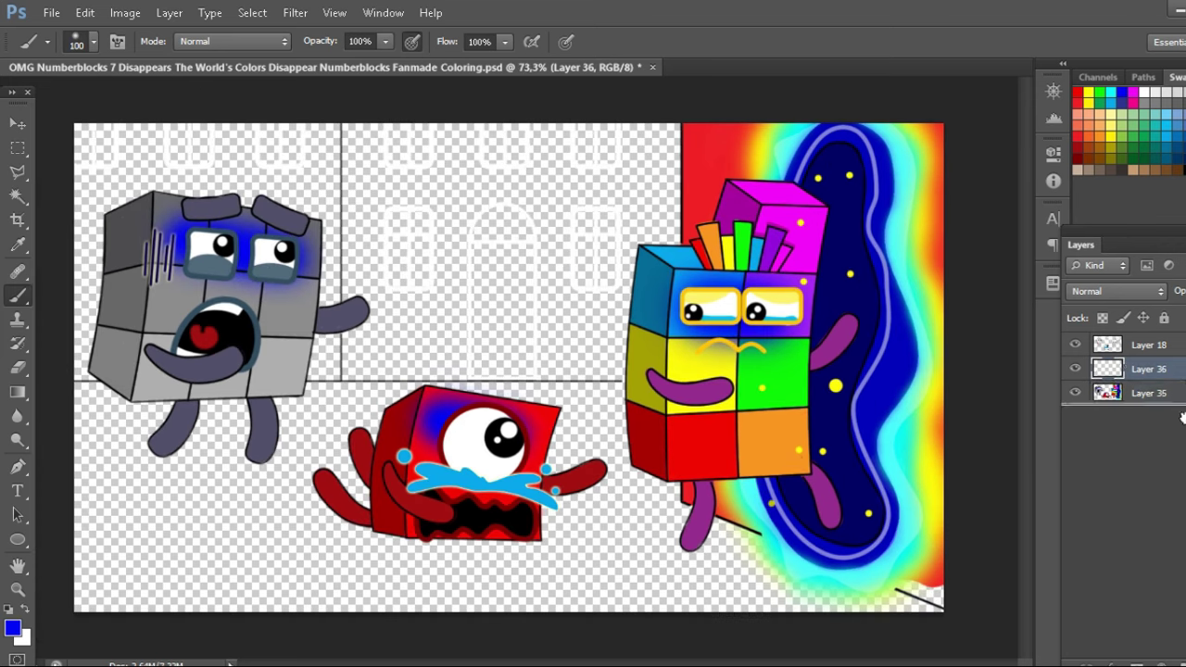
# Pick a greyish brown swatch and fill the wall of the building behind the grey character on Layer 36
pyautogui.press('[')
pyautogui.press('[')
pyautogui.press('[')
pyautogui.press('[')
pyautogui.press('[')
pyautogui.press(']')
pyautogui.press(']')
pyautogui.click(1098, 169)
pyautogui.moveTo(93, 129); pyautogui.dragTo(84, 360)
pyautogui.click(313, 359)
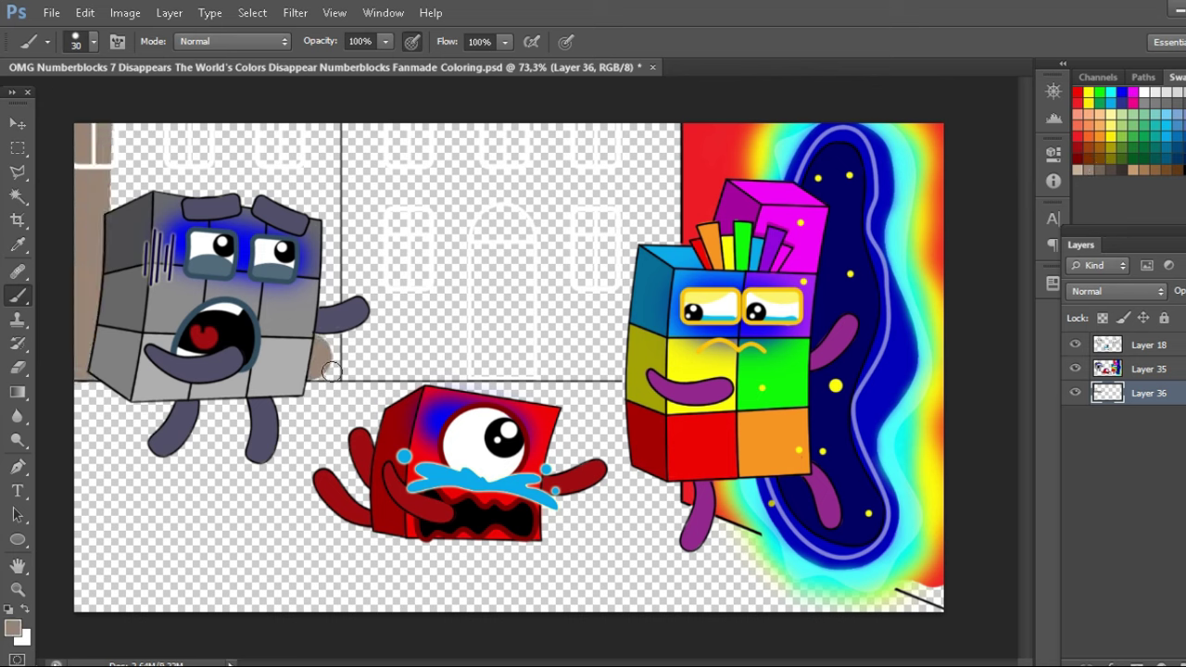
pyautogui.press(']')
pyautogui.press(']')
pyautogui.press(']')
pyautogui.press(']')
pyautogui.press(']')
pyautogui.press(']')
pyautogui.press(']')
pyautogui.press(']')
pyautogui.press(']')
pyautogui.moveTo(320, 376)
pyautogui.mouseDown()
pyautogui.moveTo(332, 121)
pyautogui.moveTo(266, 105)
pyautogui.moveTo(306, 341)
pyautogui.mouseUp()
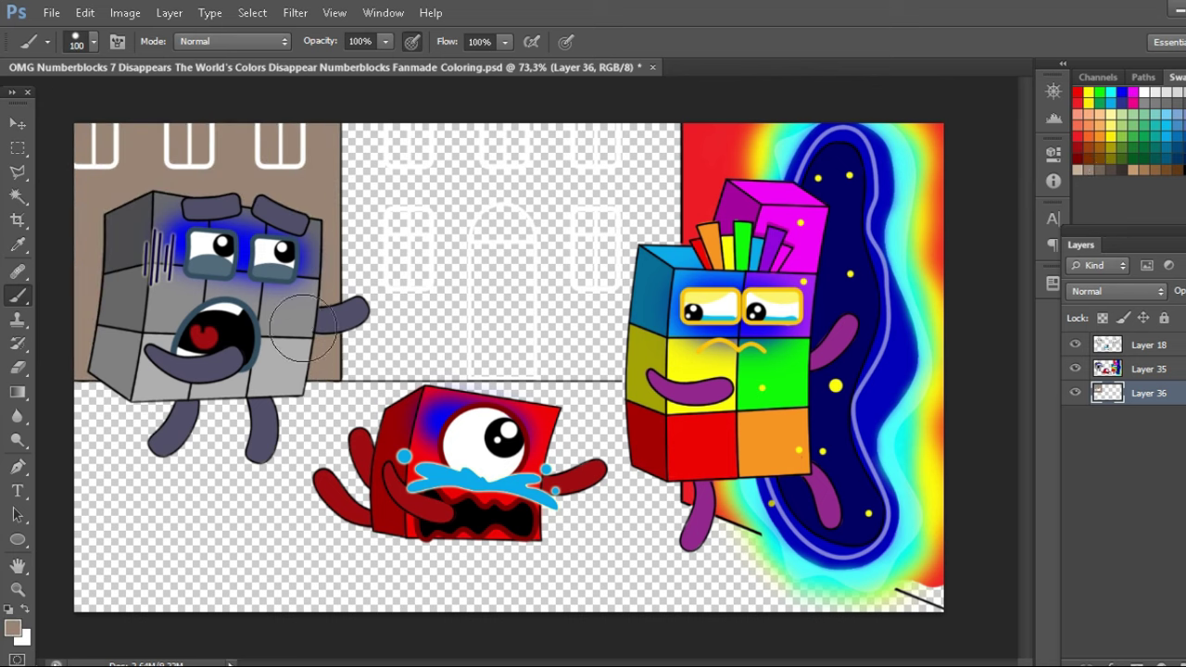
# Fill the window panes of the brown building with very dark brown
pyautogui.press('[')
pyautogui.moveTo(176, 130); pyautogui.dragTo(202, 153)
pyautogui.moveTo(267, 130)
pyautogui.mouseDown()
pyautogui.moveTo(278, 153)
pyautogui.moveTo(295, 116)
pyautogui.mouseUp()
# Add a new layer and fill the middle building's wall with light beige
pyautogui.hotkey('ctrl', 'shift', 'alt', 'n')
pyautogui.press(']')
pyautogui.press(']')
pyautogui.moveTo(419, 112)
pyautogui.mouseDown()
pyautogui.moveTo(371, 371)
pyautogui.moveTo(506, 212)
pyautogui.moveTo(760, 222)
pyautogui.mouseUp()
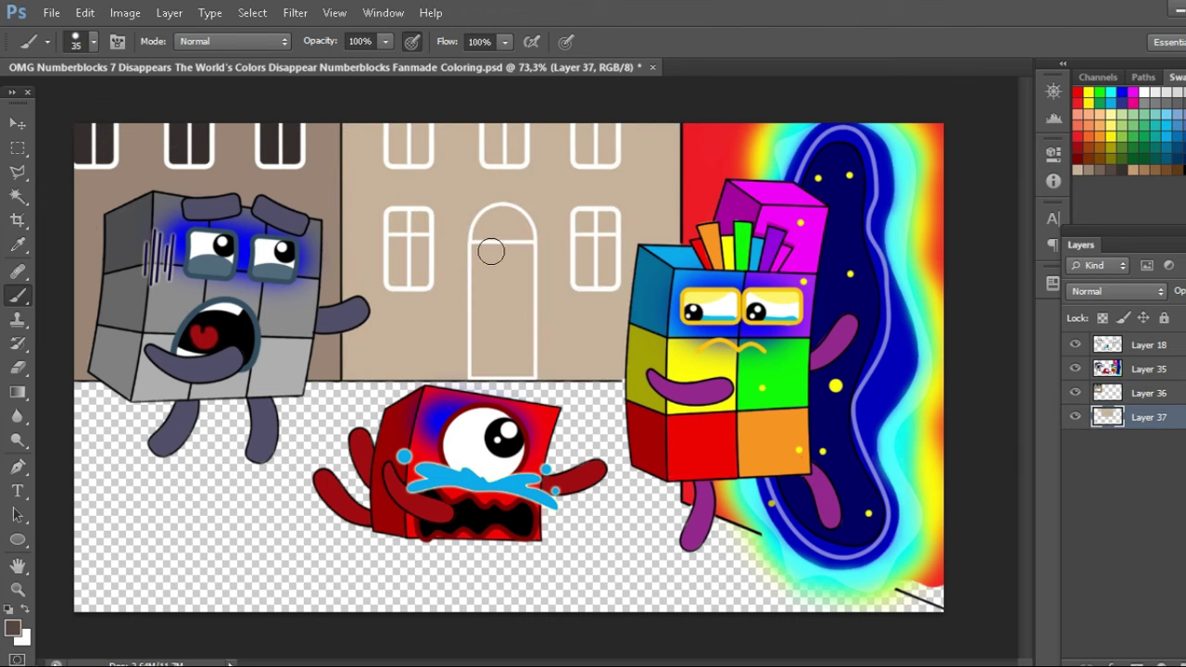
# Paint the beige building's door dark brown, and its arched top and window panes a lighter brown
pyautogui.moveTo(478, 248)
pyautogui.mouseDown()
pyautogui.moveTo(527, 373)
pyautogui.moveTo(491, 268)
pyautogui.moveTo(520, 261)
pyautogui.mouseUp()
pyautogui.press(']')
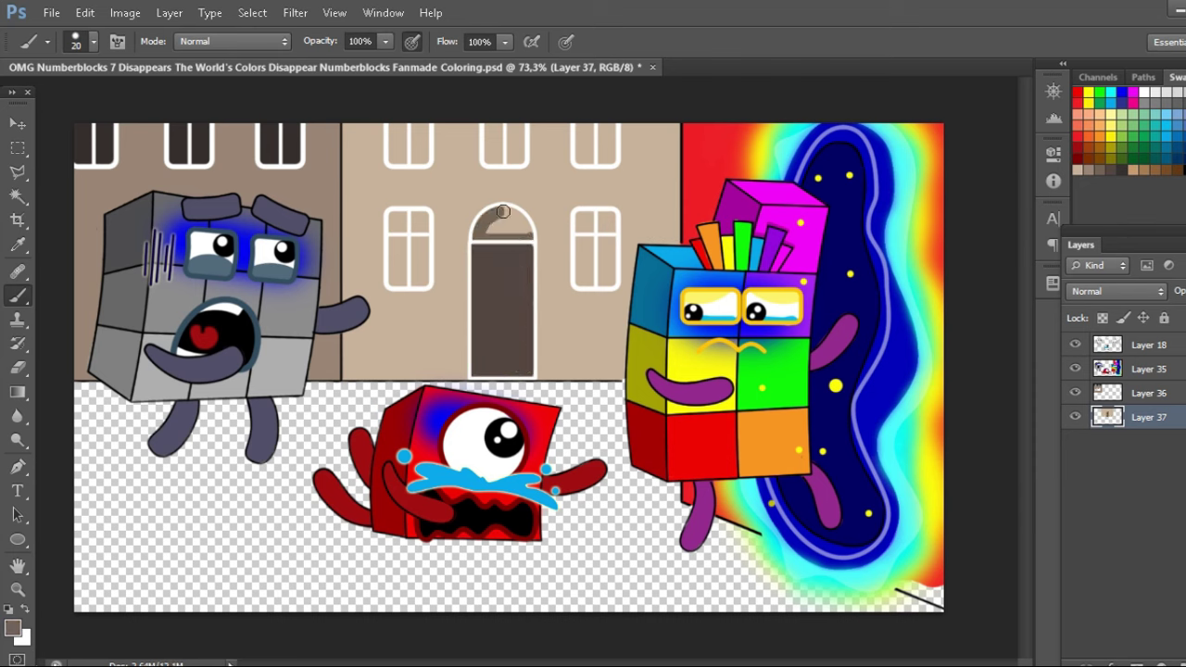
pyautogui.press(']')
pyautogui.press(']')
pyautogui.press(']')
pyautogui.moveTo(397, 223)
pyautogui.mouseDown()
pyautogui.moveTo(422, 269)
pyautogui.moveTo(419, 222)
pyautogui.mouseUp()
pyautogui.moveTo(586, 219)
pyautogui.mouseDown()
pyautogui.moveTo(583, 265)
pyautogui.moveTo(608, 223)
pyautogui.mouseUp()
pyautogui.moveTo(389, 130); pyautogui.dragTo(422, 150)
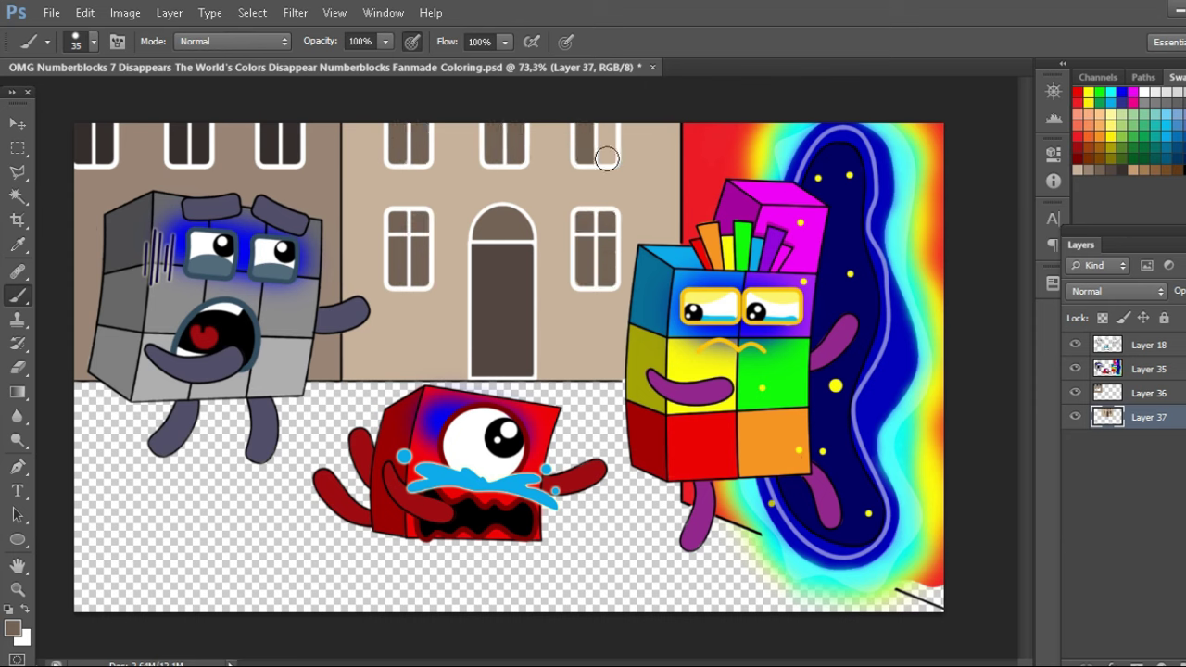